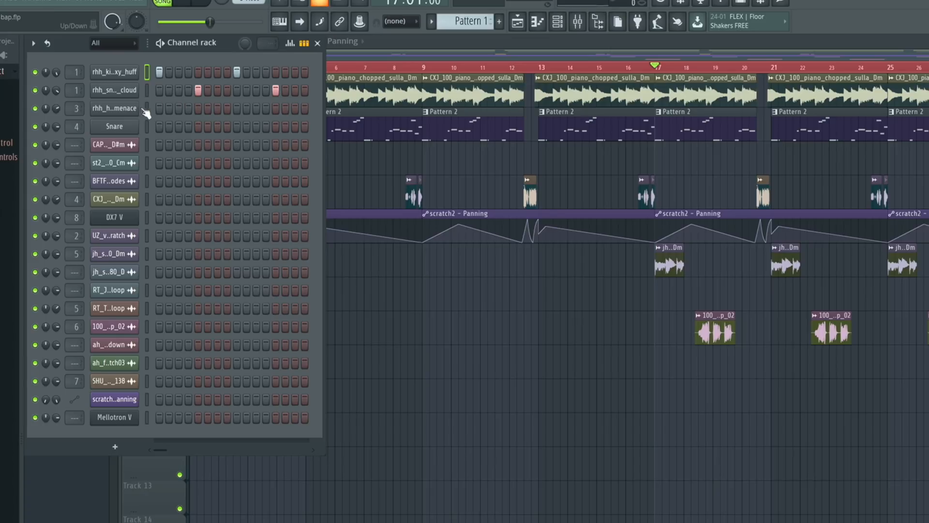
Step: Fill the closed hi-hat channel (rhh_hat_one_shot_closed_high_machine_menace) with a hit on every second step and audition it
right_click(141, 106)
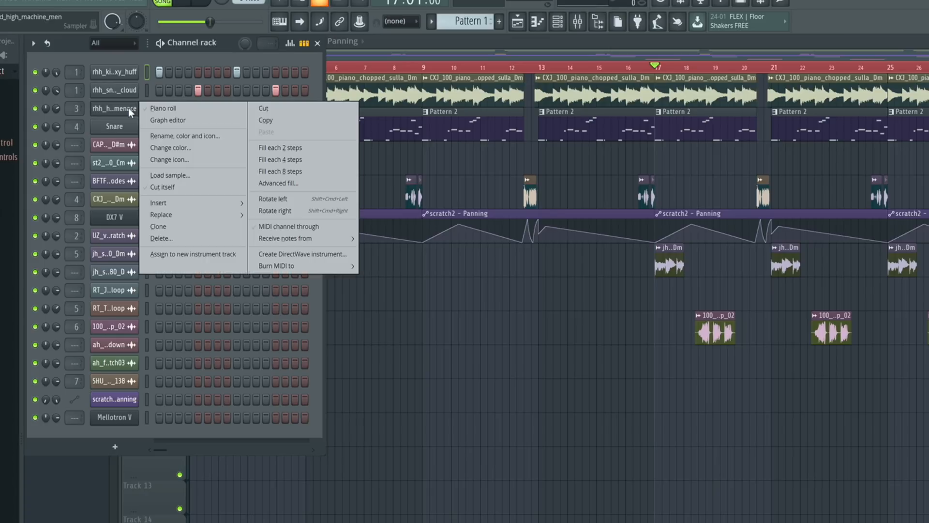
click(300, 147)
key(space)
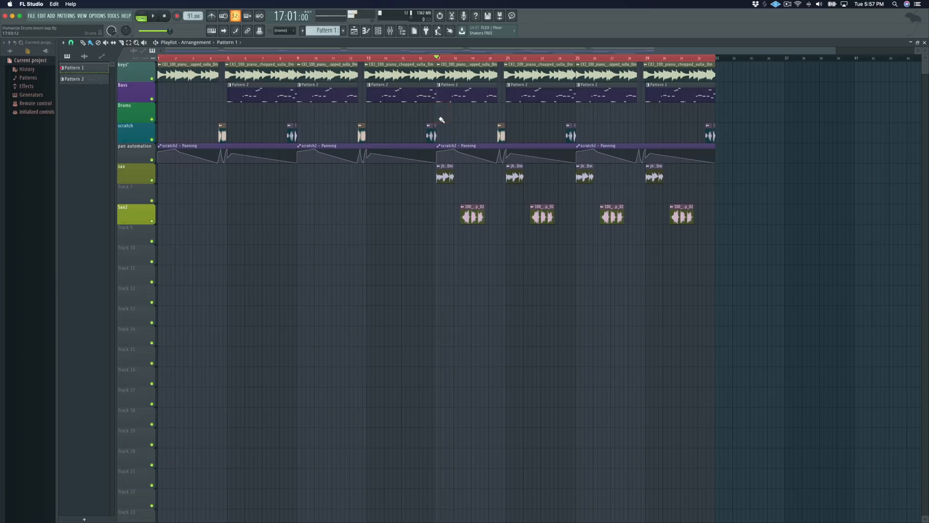
Step: Place Pattern 1 clips across bars 17 to 20 of the Drums track and play the arrangement
click(440, 118)
key(space)
click(463, 111)
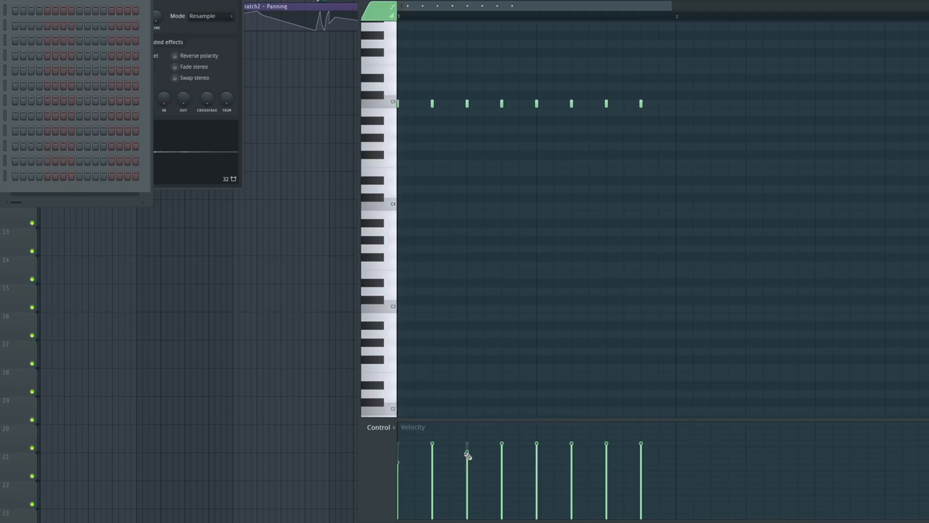
Step: Lower the velocities of the third, fifth and seventh hi-hat notes and audition the loop
drag(468, 455, 469, 472)
drag(535, 463, 534, 480)
click(607, 462)
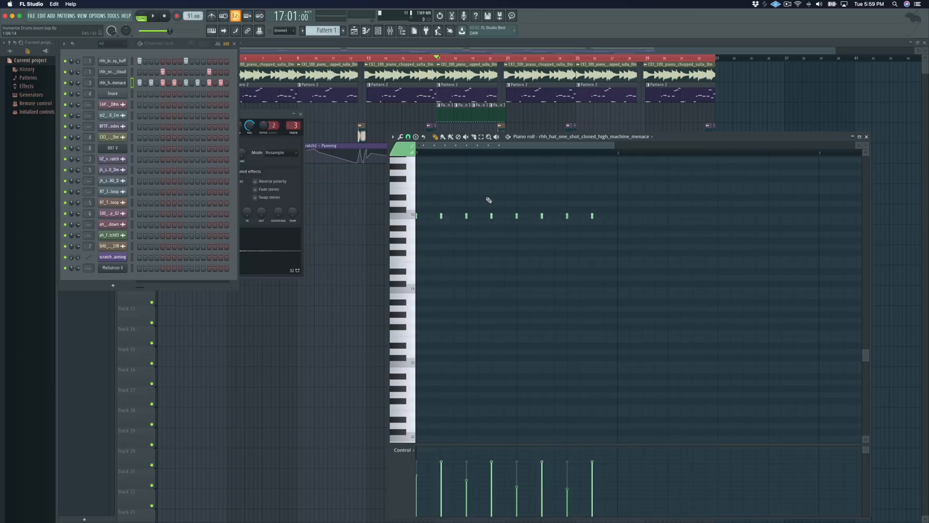
key(space)
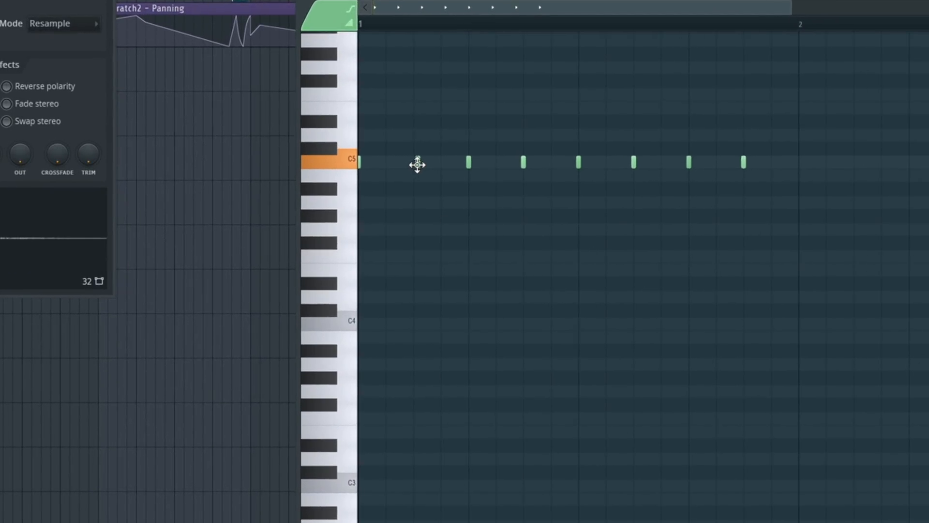
Step: Nudge the second, fourth and sixth hi-hat notes slightly later than the grid and audition the groove
click(417, 164)
right_click(523, 162)
click(529, 164)
click(688, 161)
click(633, 163)
drag(632, 164, 643, 165)
key(space)
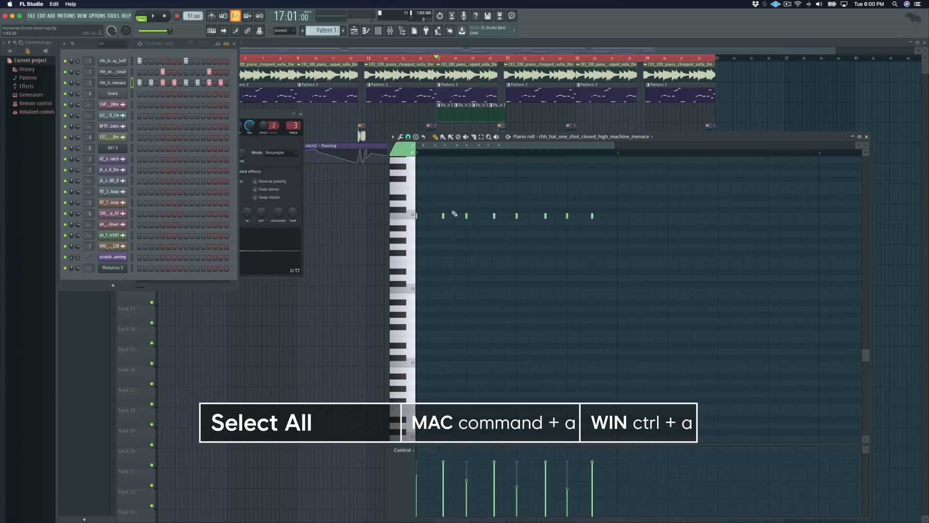
Step: Undo the manual timing shifts of the hi-hat notes
key(alt+super+z)
key(alt+super+z)
key(alt+super+z)
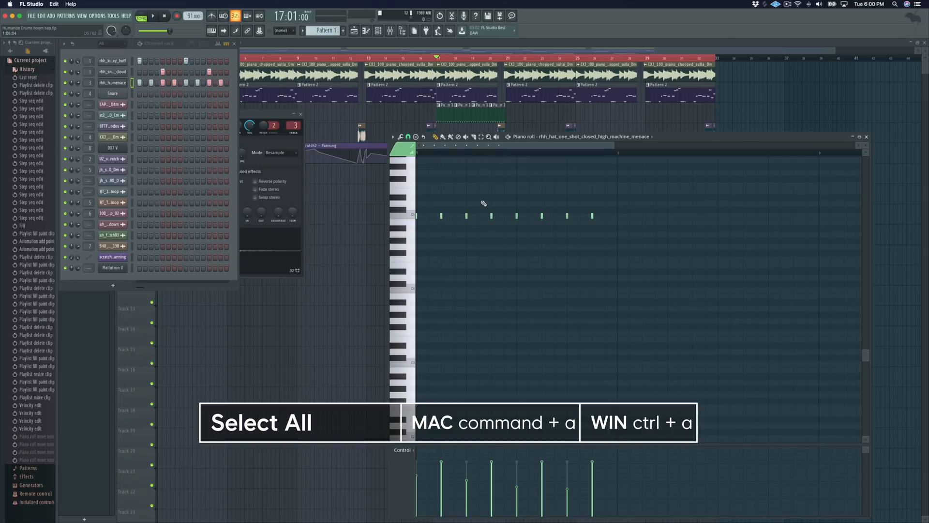
Step: Open the quantizer for all hi-hat notes and browse its groove templates, including the Humanizing presets folder
key(super+a)
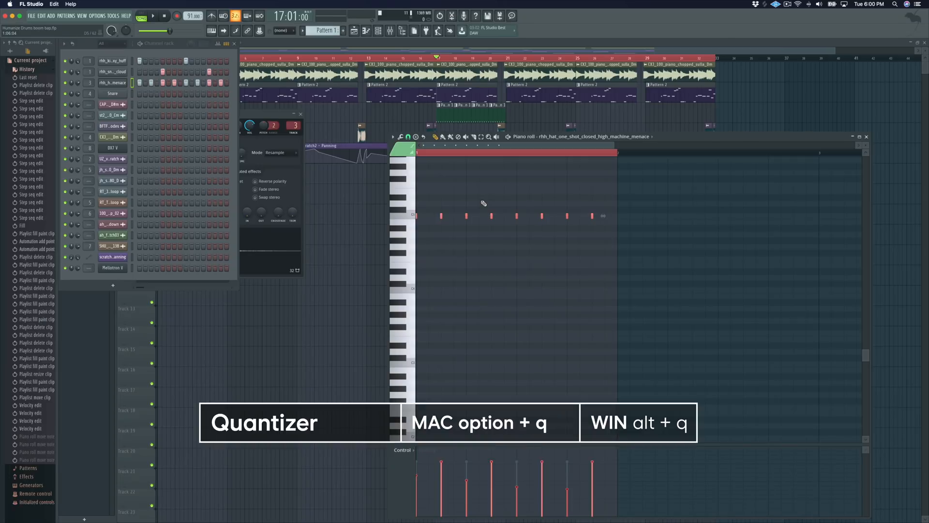
key(alt+q)
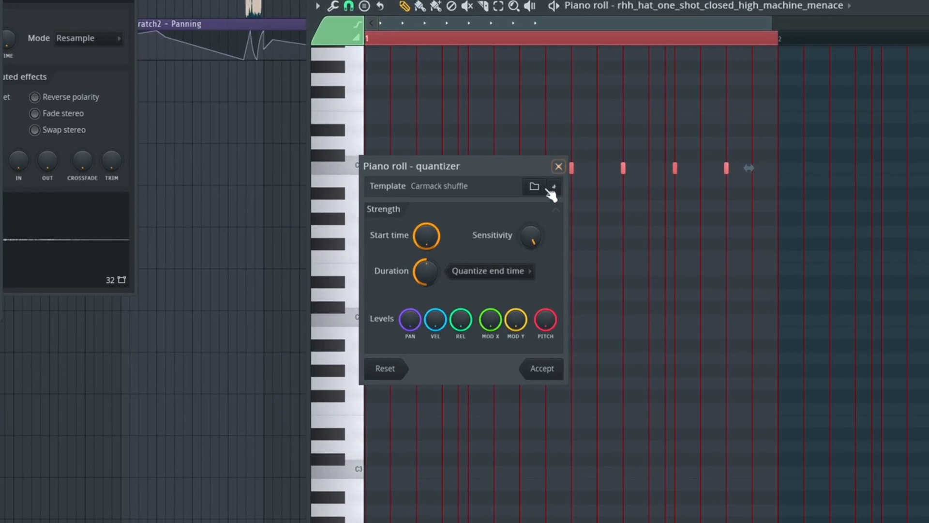
click(535, 186)
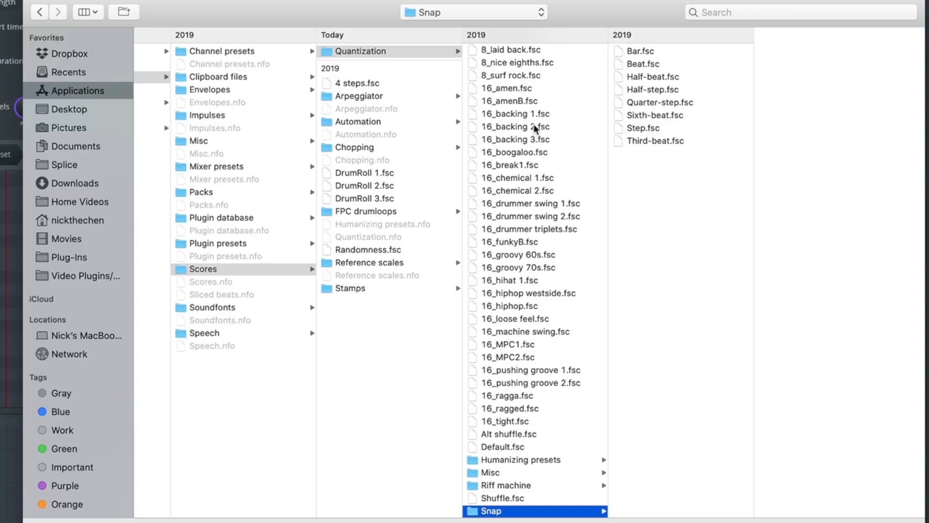
click(545, 461)
click(659, 52)
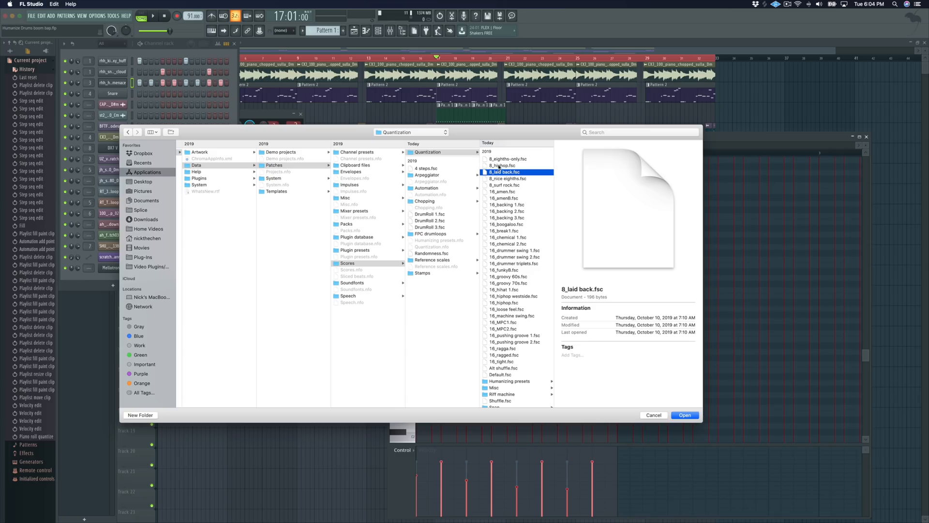
Step: Quantize the selected hi-hat notes with the 8_hiphop template and audition the result
click(499, 166)
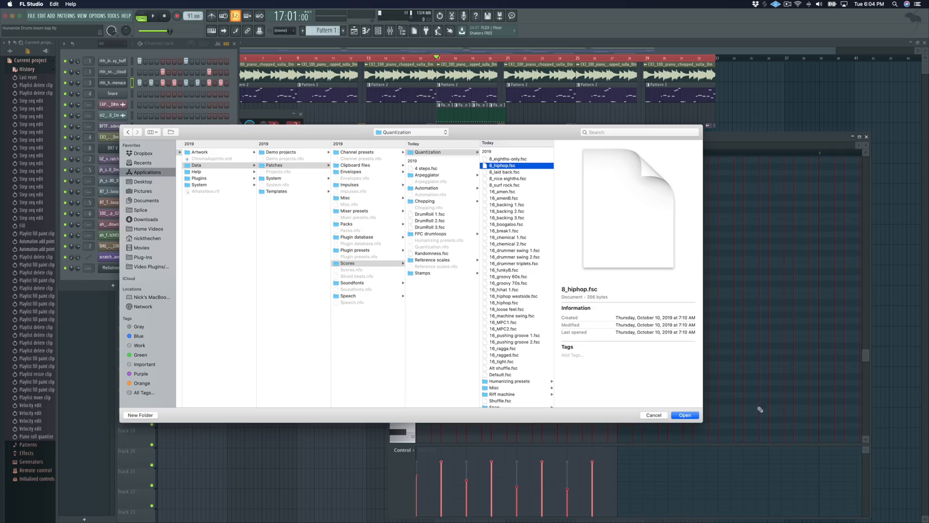
click(685, 415)
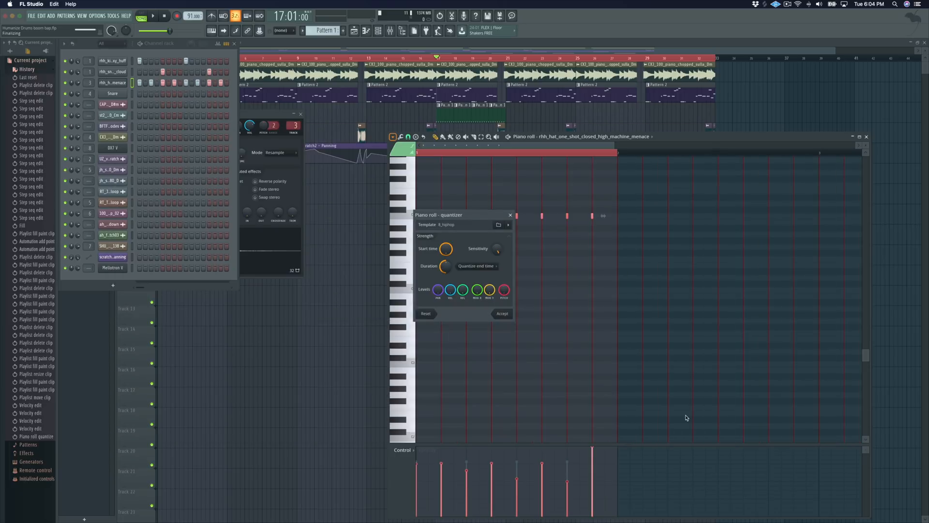
click(503, 314)
key(space)
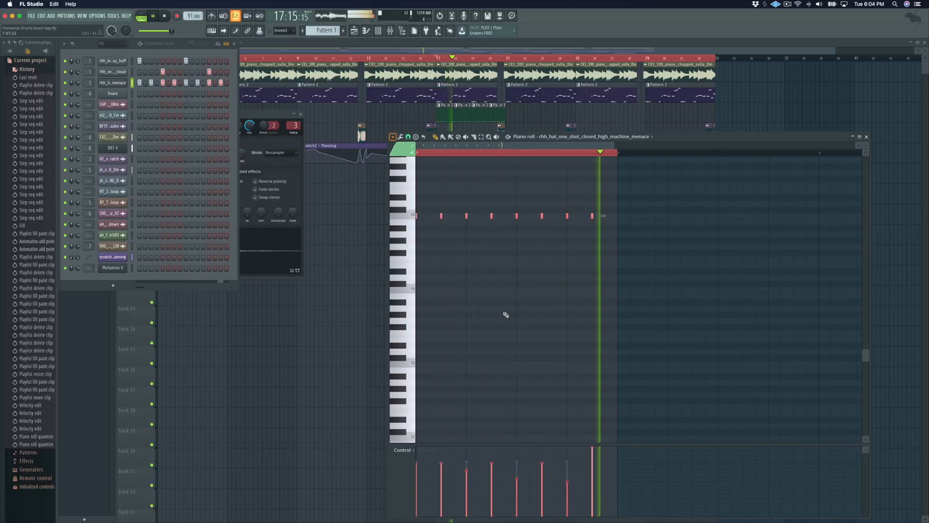
key(space)
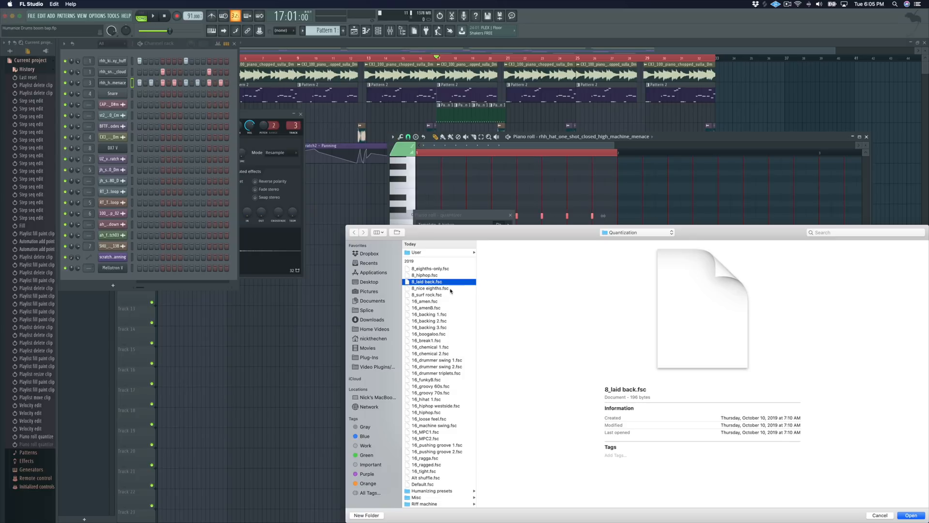
Step: Quantize the hi-hat notes with the 8_laid back template instead and audition the groove
click(912, 516)
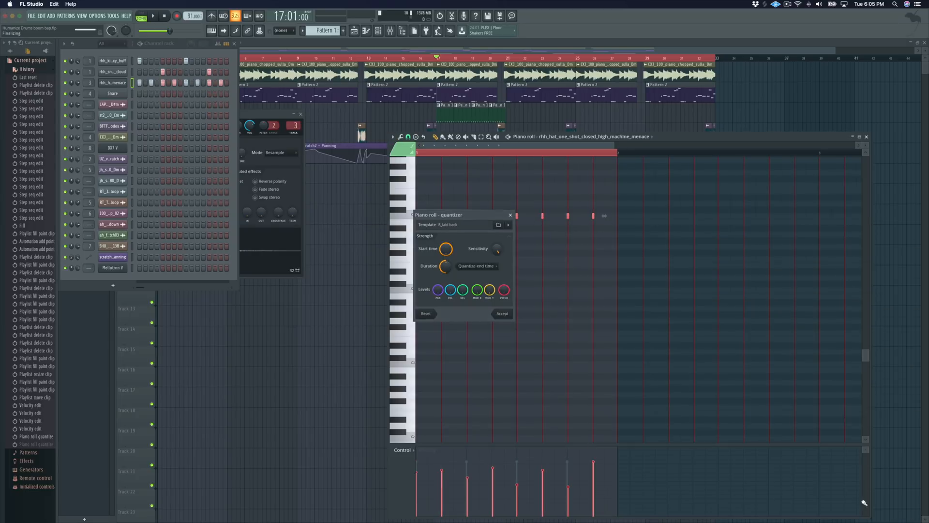
key(space)
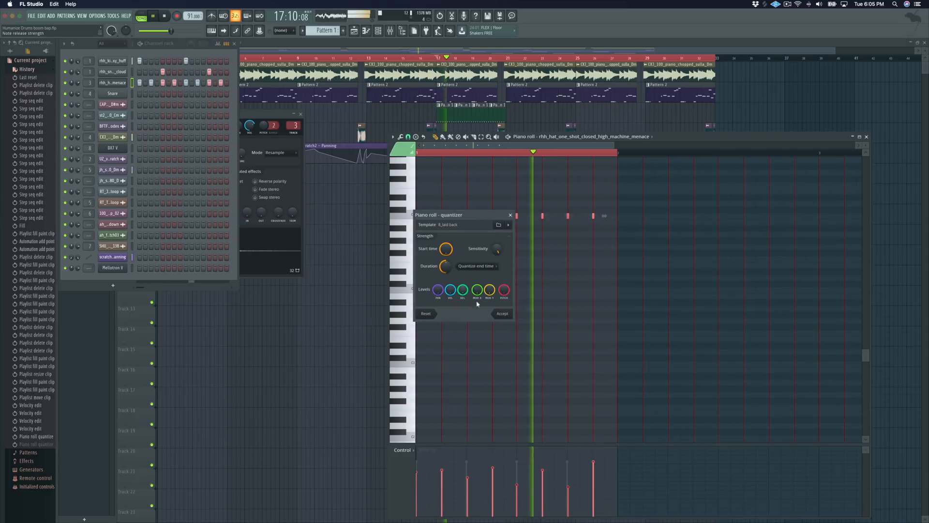
click(501, 314)
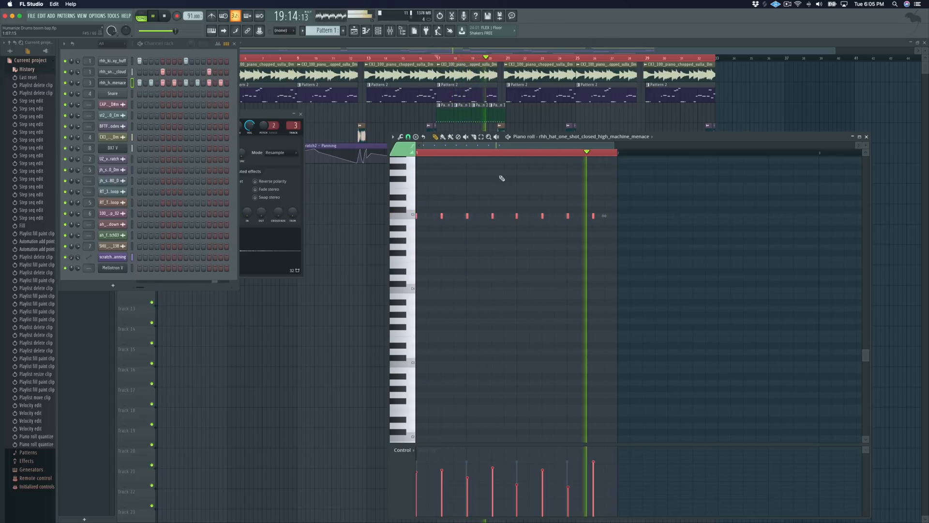
key(space)
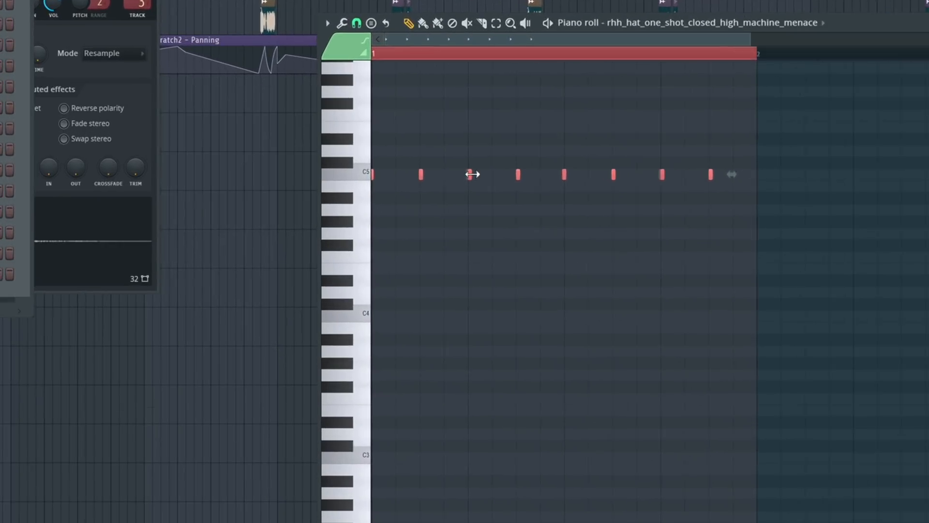
Step: Transpose the second, fourth, sixth and eighth hi-hat notes down three semitones from C5 and audition the pattern
scroll(473, 174, up, 3)
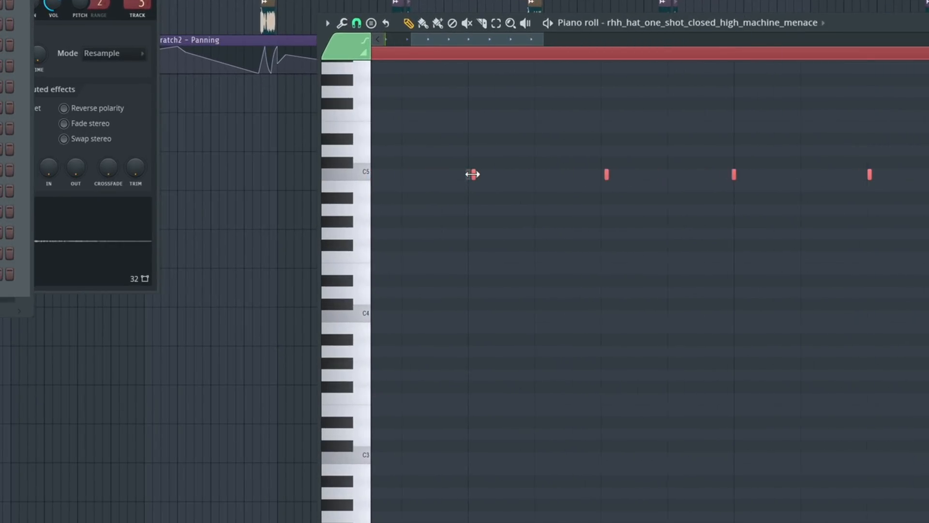
scroll(475, 175, left, 2)
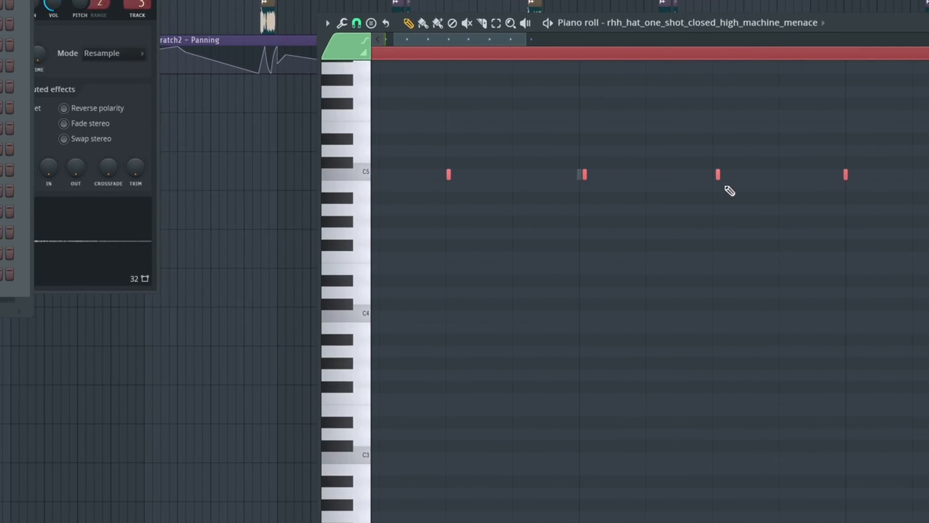
scroll(926, 199, right, 5)
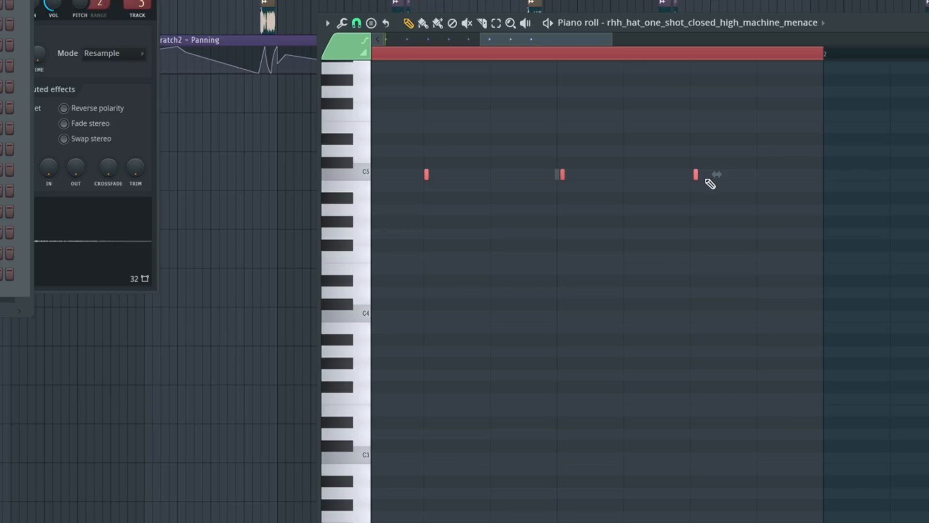
scroll(678, 197, left, 5)
scroll(677, 197, down, 3)
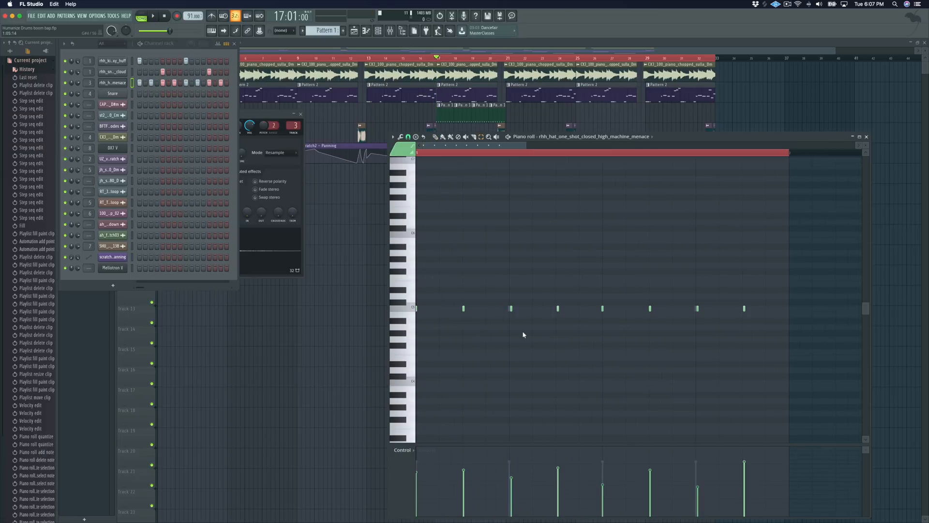
drag(481, 300, 443, 339)
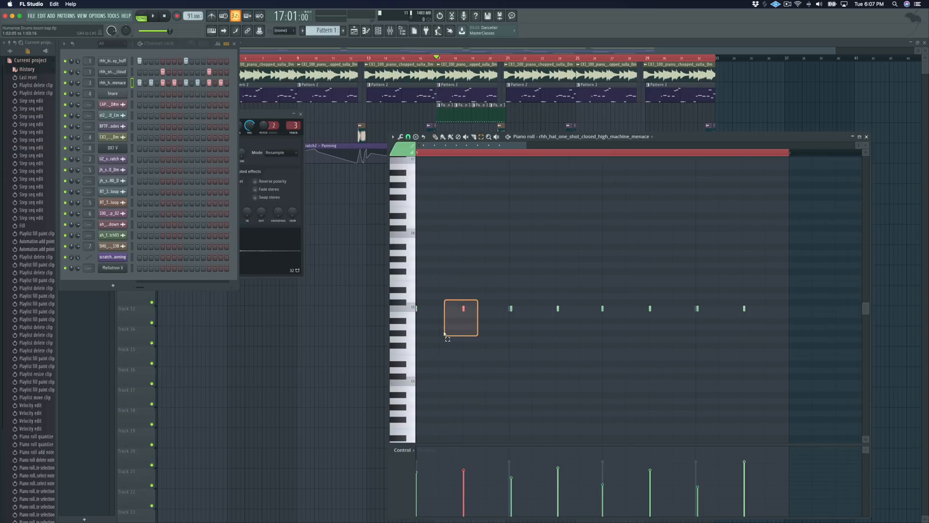
drag(573, 300, 549, 334)
drag(668, 300, 642, 337)
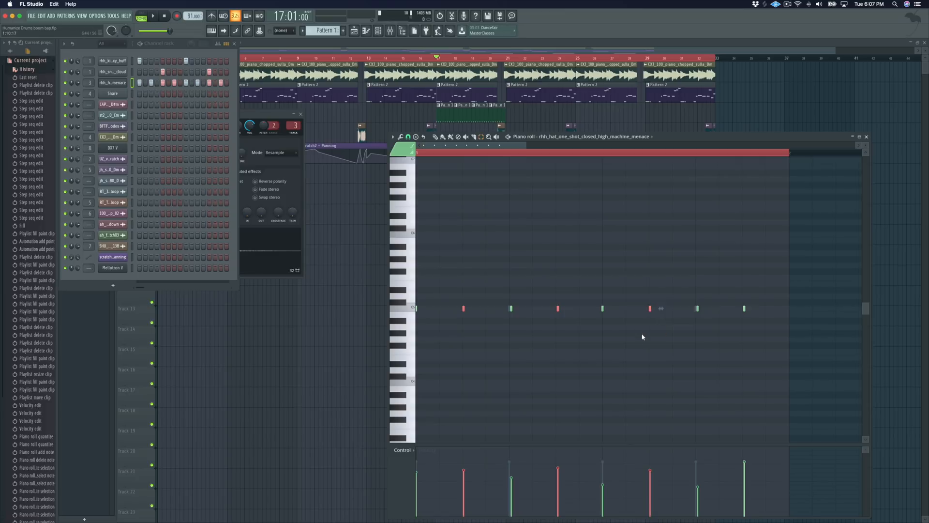
drag(768, 301, 732, 349)
mouse_move(463, 332)
mouse_down()
mouse_move(462, 347)
mouse_move(463, 338)
mouse_up()
key(space)
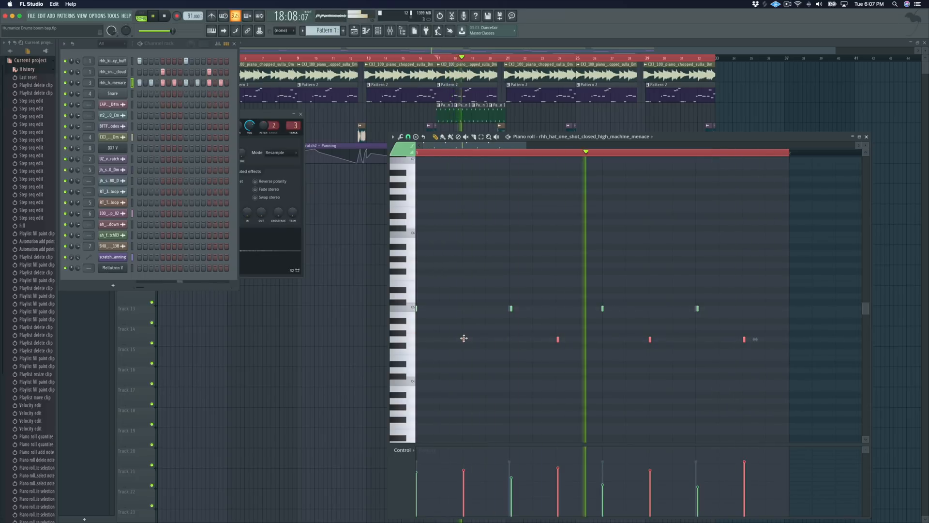
drag(464, 338, 463, 325)
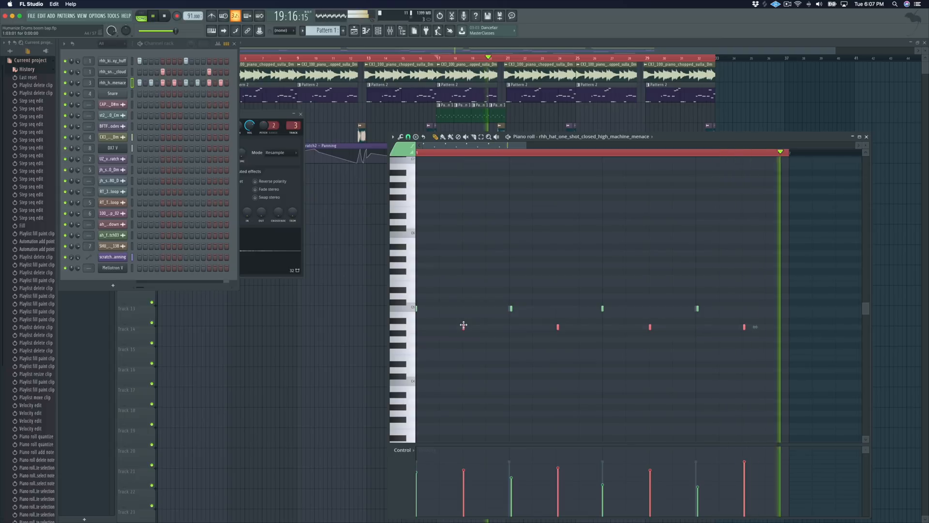
key(space)
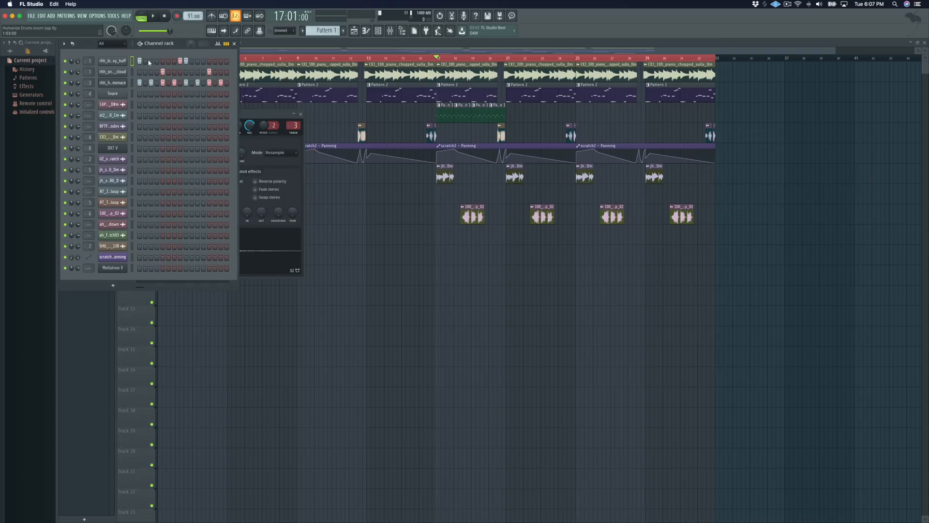
Step: Add kick hits on steps 8 and 11 and audition the drum pattern
key(space)
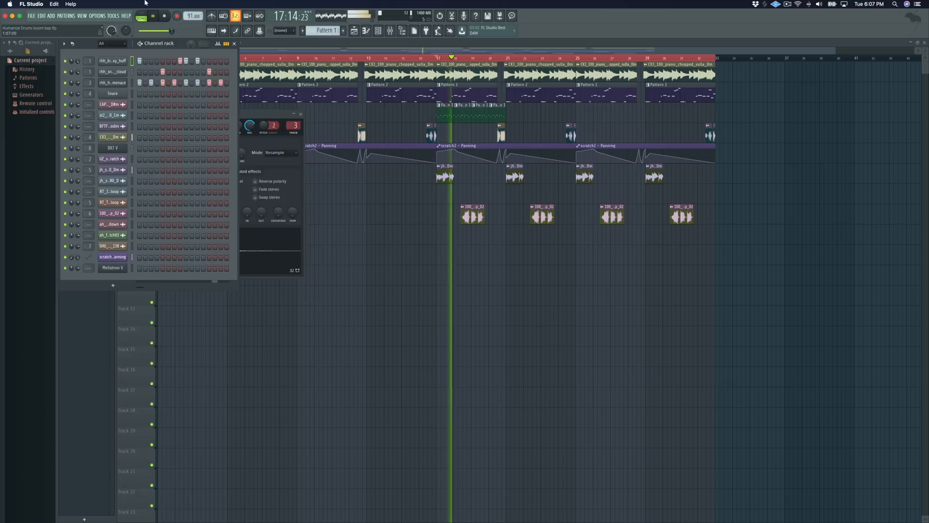
key(space)
Step: Open the kick channel's piano roll, quantize all kick notes with the 8_laid back template and audition the groove
right_click(118, 61)
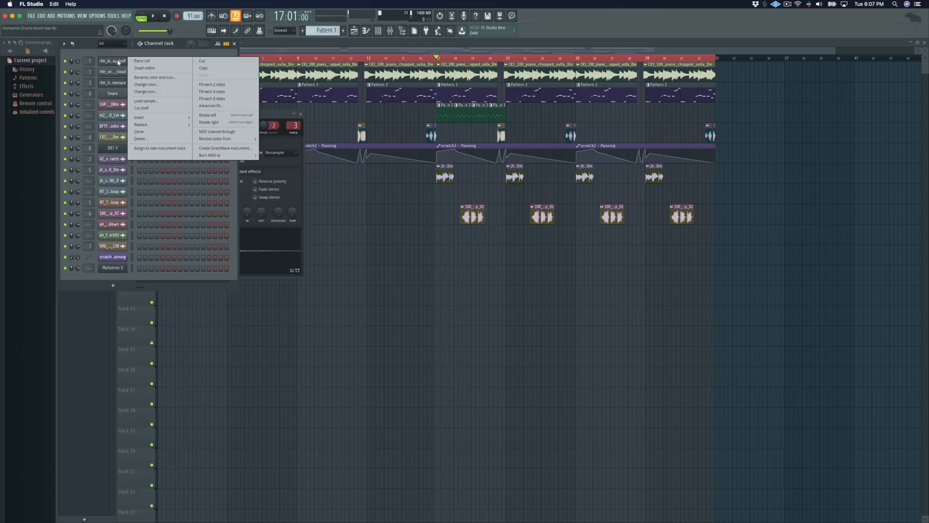
click(141, 61)
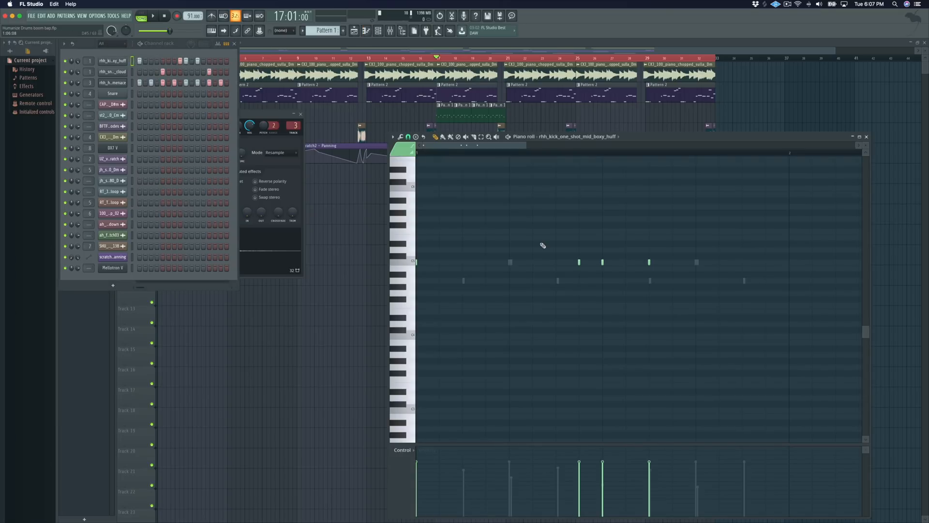
key(super+a)
key(alt+q)
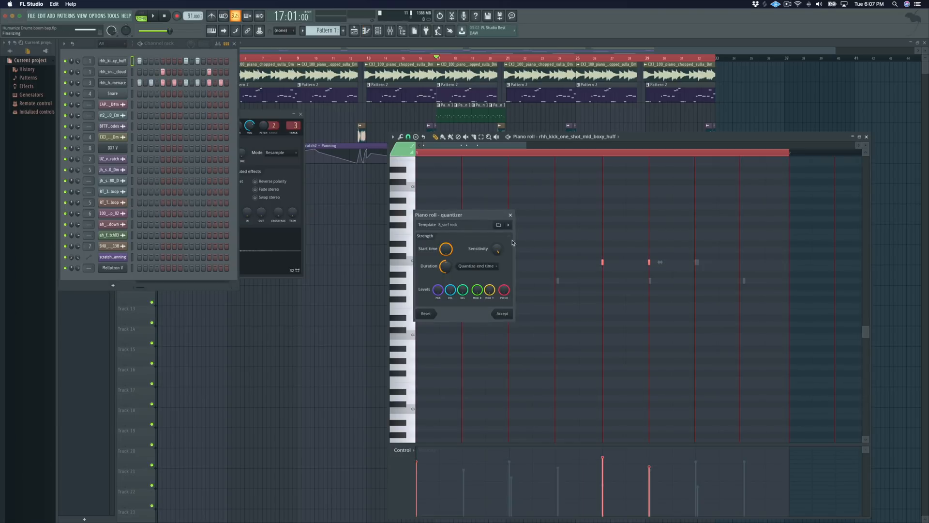
click(499, 224)
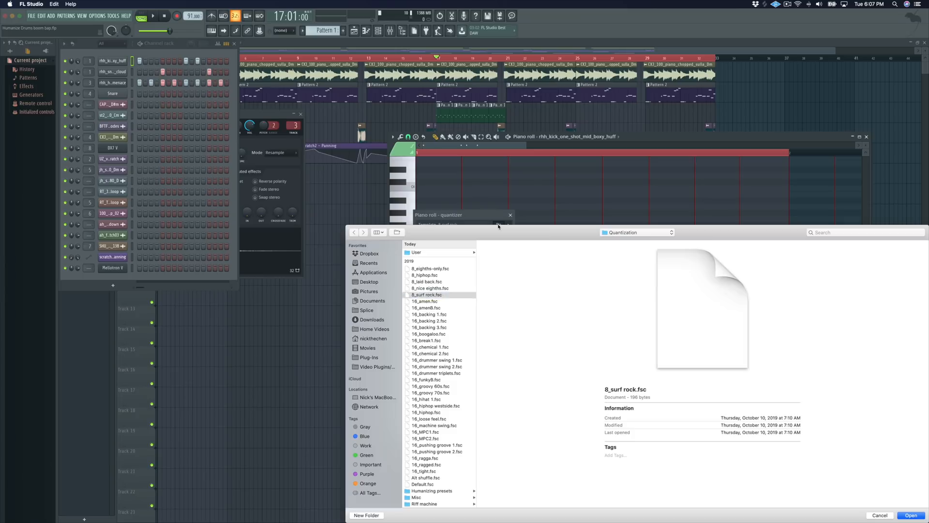
click(438, 282)
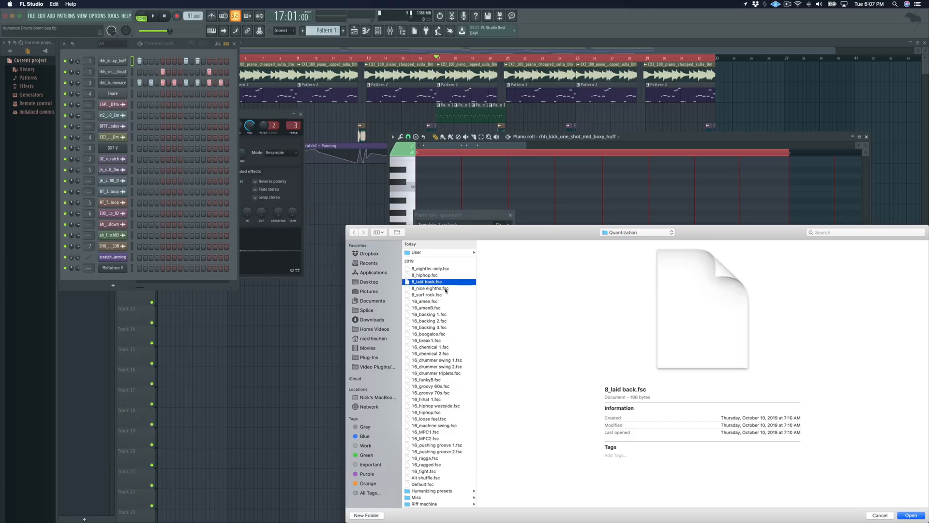
click(911, 517)
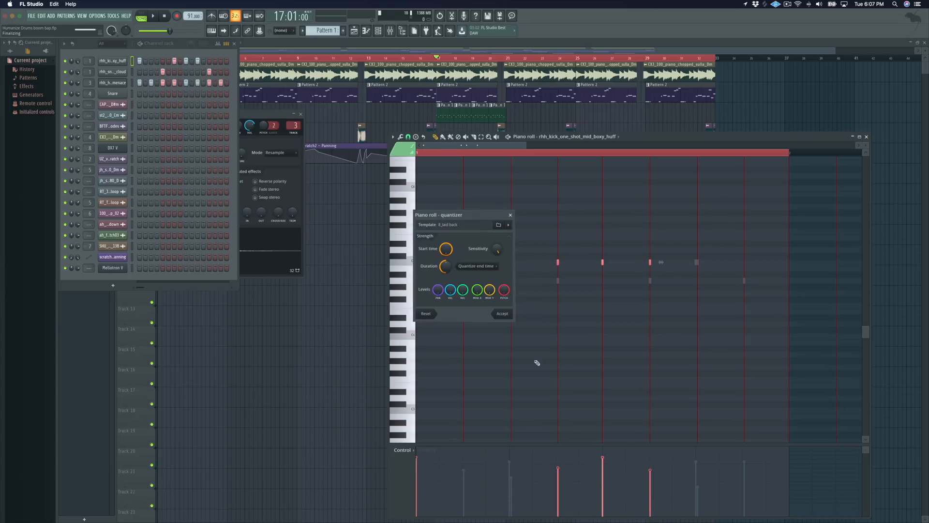
click(505, 315)
key(space)
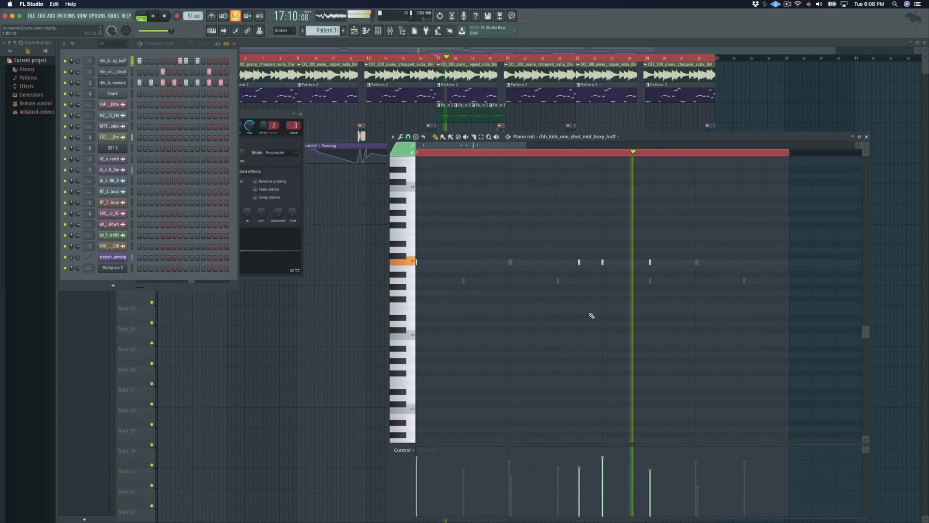
key(space)
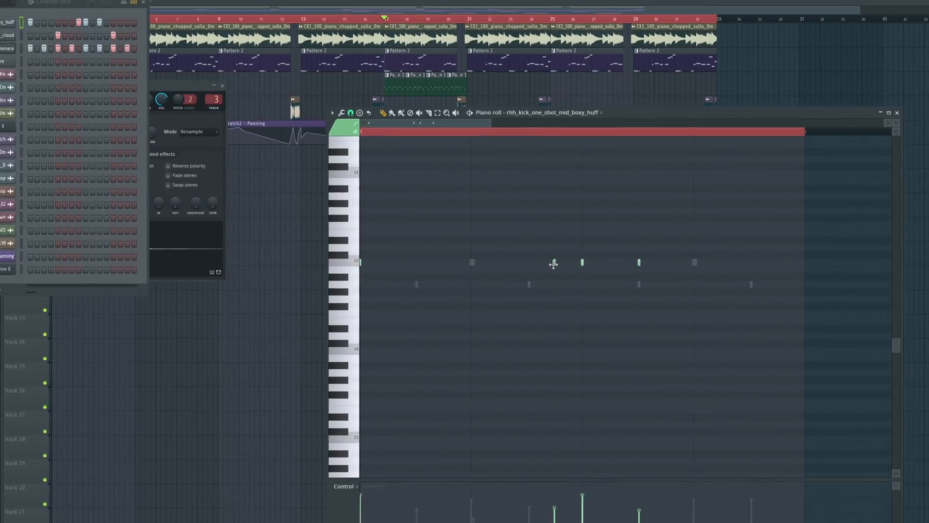
Step: Nudge the second kick hit slightly later, just ahead of the third, and audition the groove
drag(579, 264, 583, 265)
drag(415, 265, 417, 265)
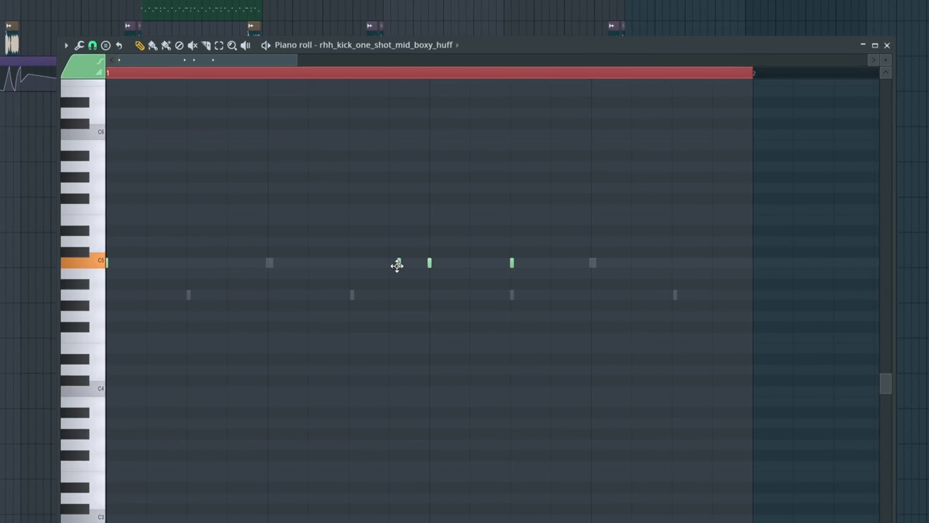
drag(397, 266, 397, 265)
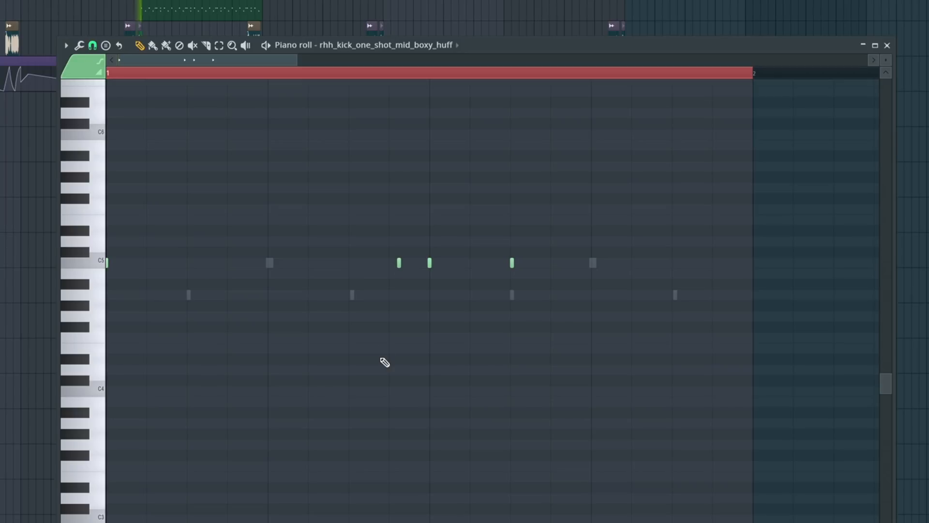
key(space)
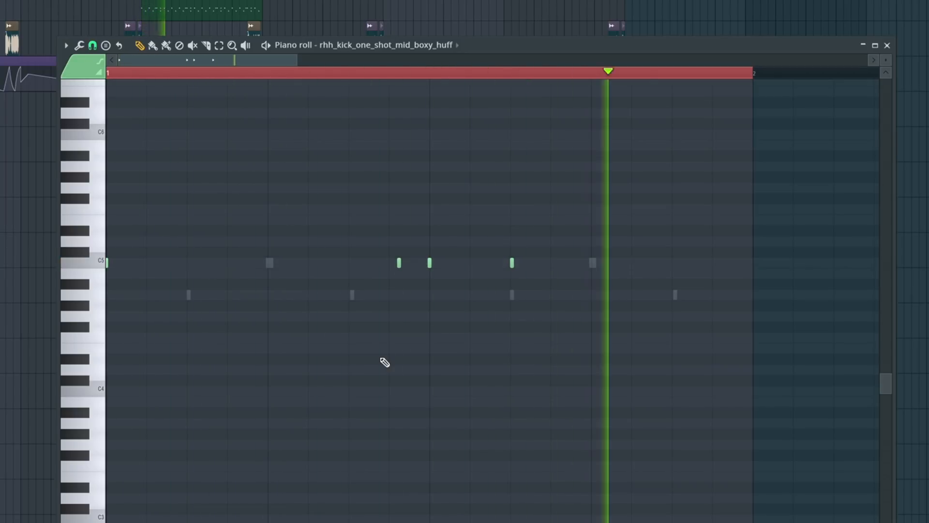
drag(400, 264, 400, 264)
key(space)
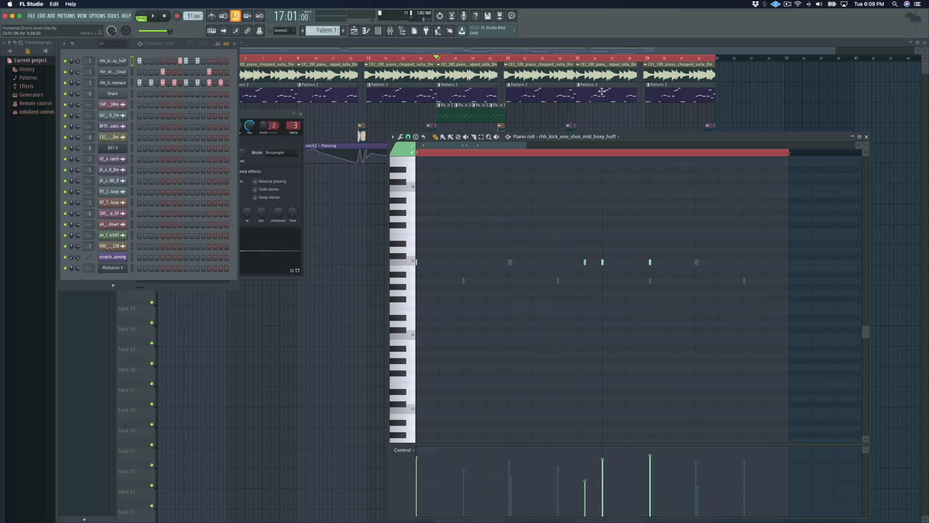
key(space)
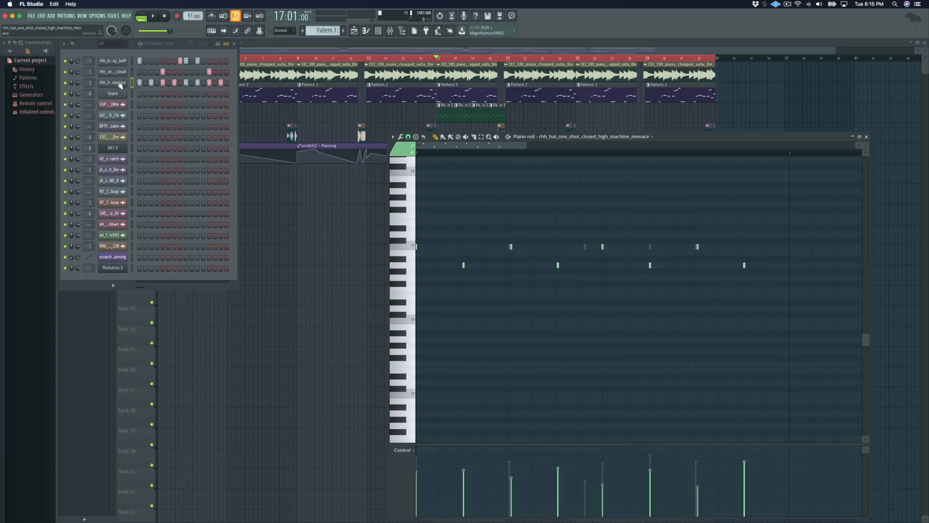
Step: Open the closed hi-hat channel's miscellaneous settings to examine its levels, time and swing controls
click(119, 84)
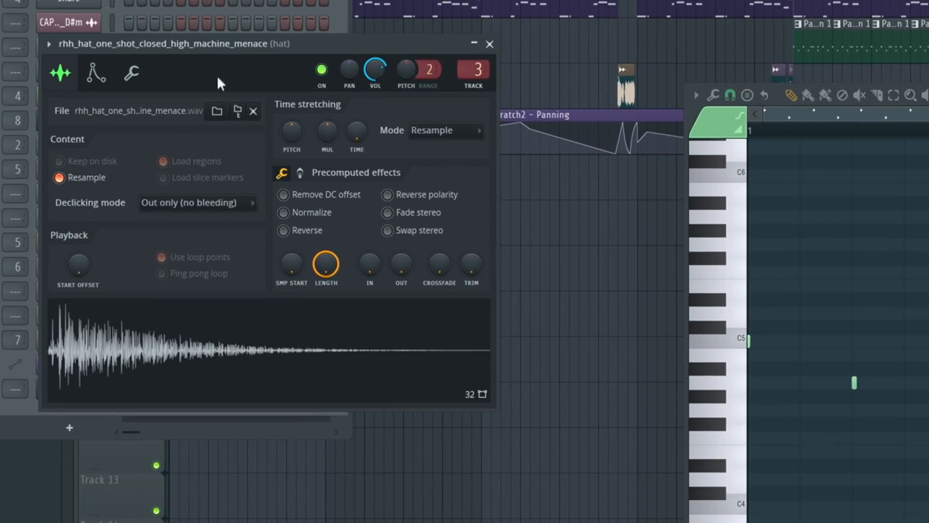
click(132, 74)
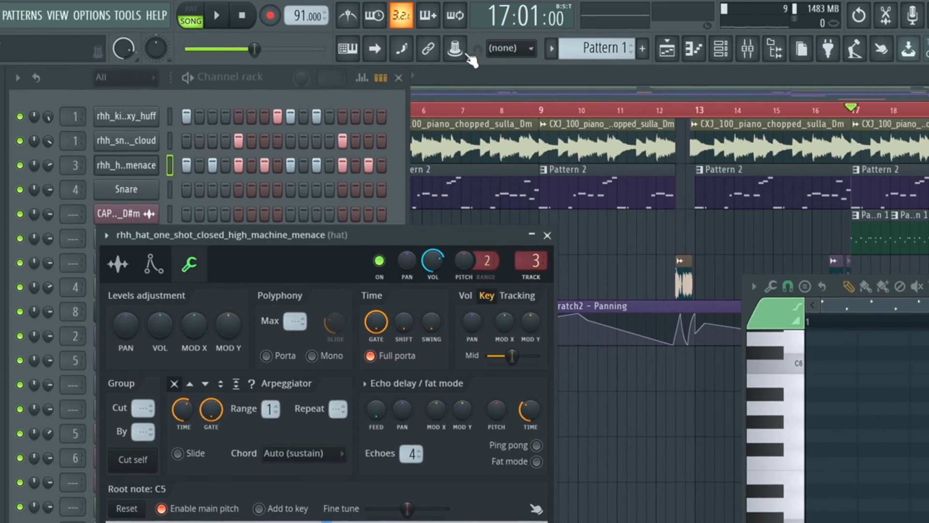
click(301, 77)
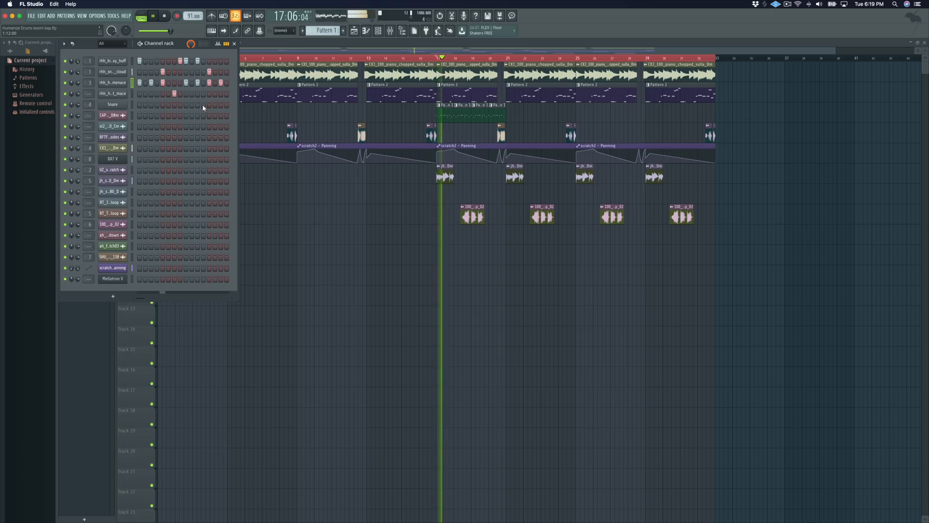
Step: Toggle the second closed hat's hit on step 7, and limit the hat search results in Splice to loops
click(175, 94)
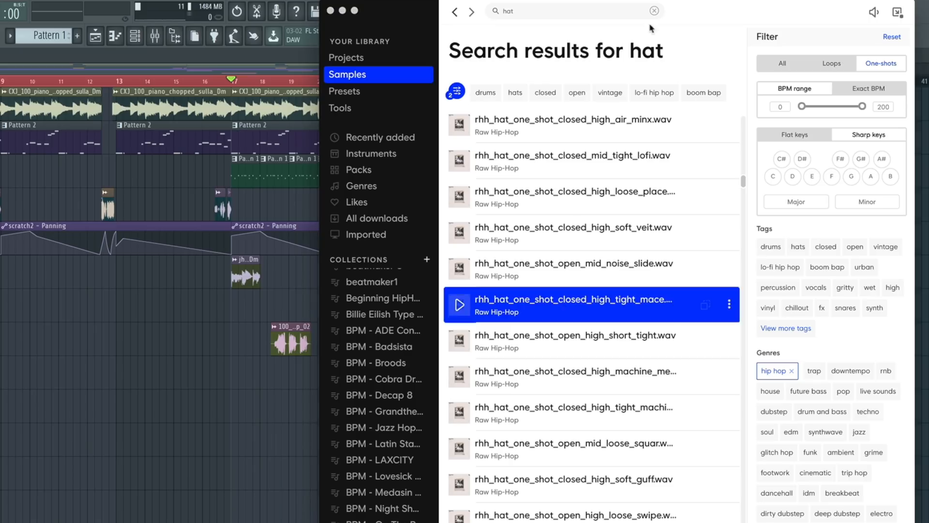
click(843, 62)
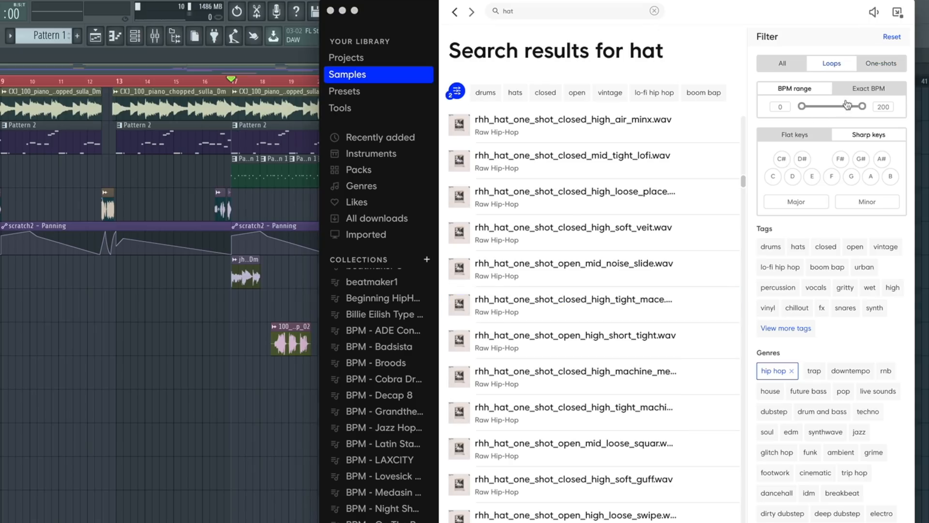
click(886, 68)
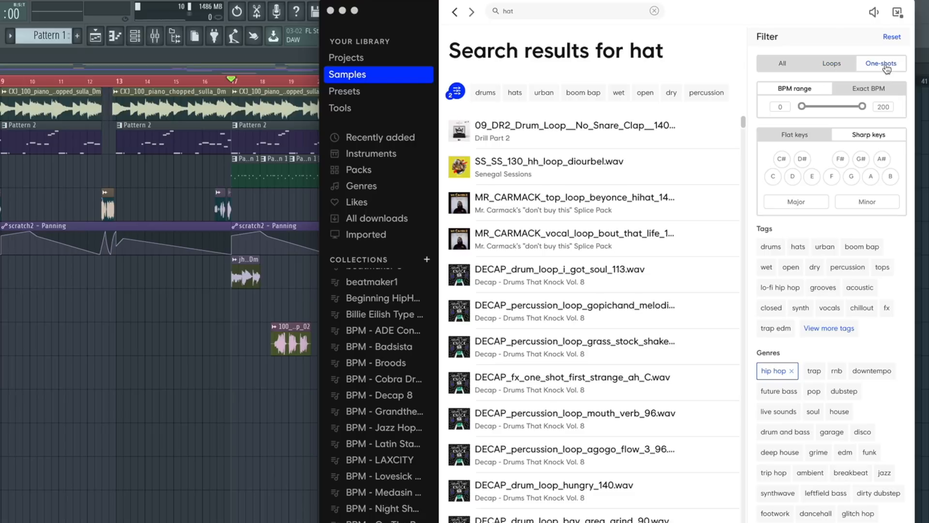
click(841, 70)
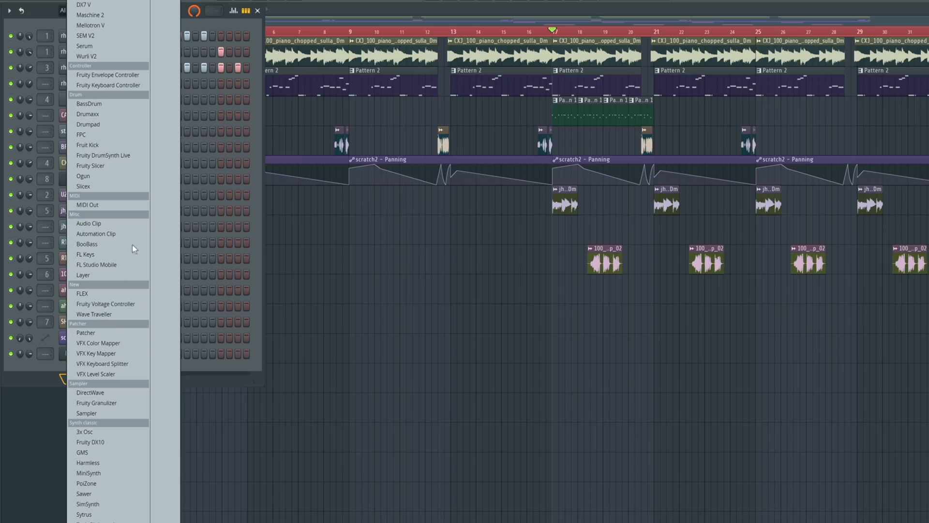
Step: Add a Slicex channel and load the MR_CARMACK_top_loop_beyonce_hihat loop from Splice into it
click(85, 186)
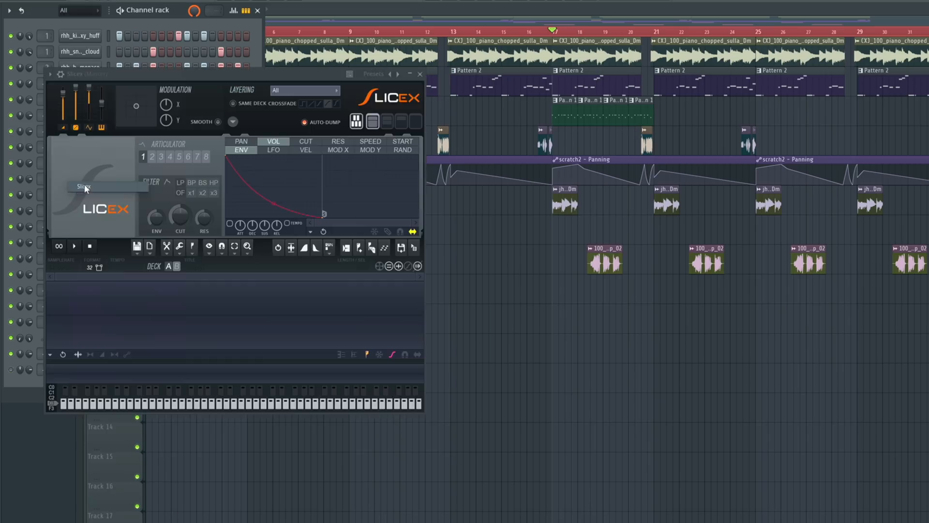
key(alt+Tab)
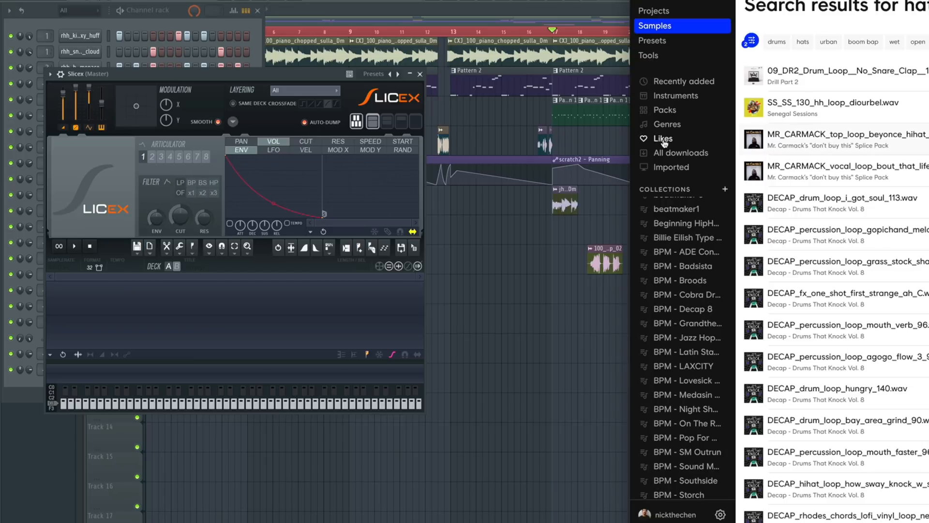
drag(880, 139, 252, 300)
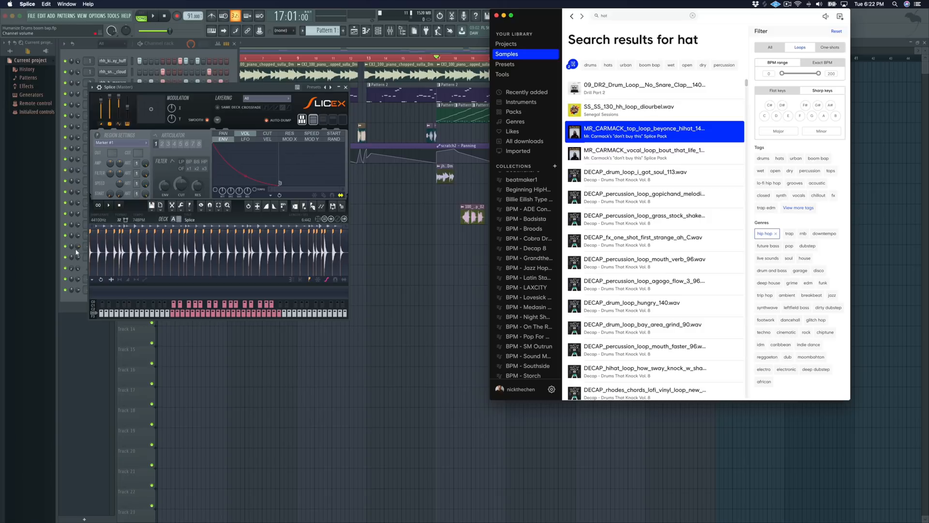
click(348, 88)
click(345, 87)
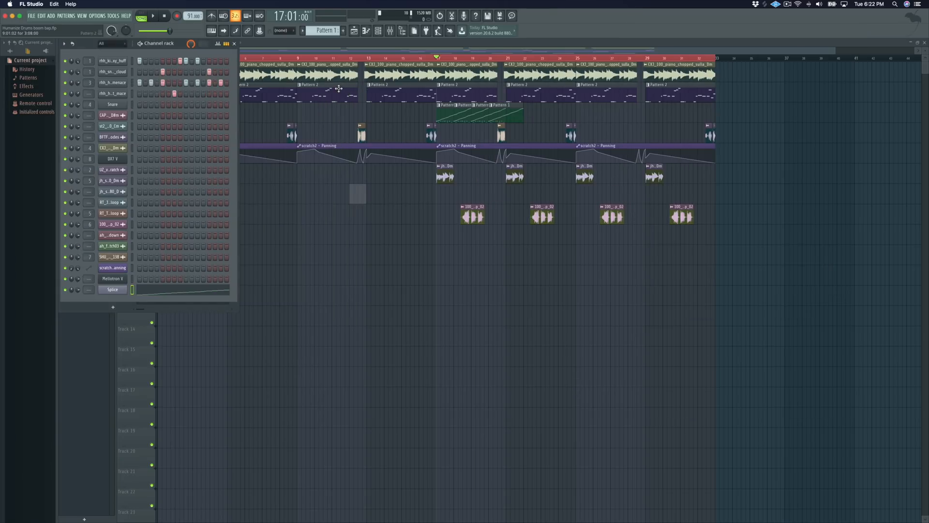
Step: Open the sliced hi-hat loop's piano roll and examine the timing of its slice notes
right_click(112, 290)
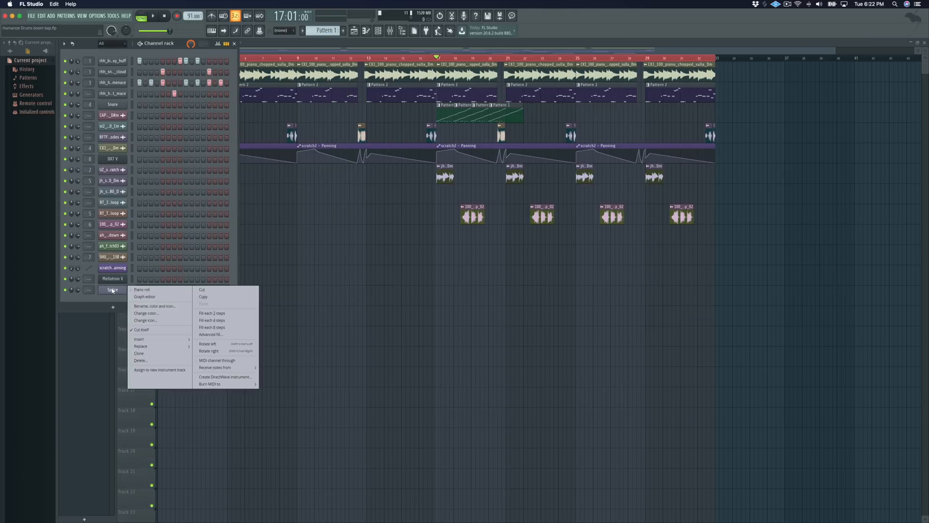
click(141, 289)
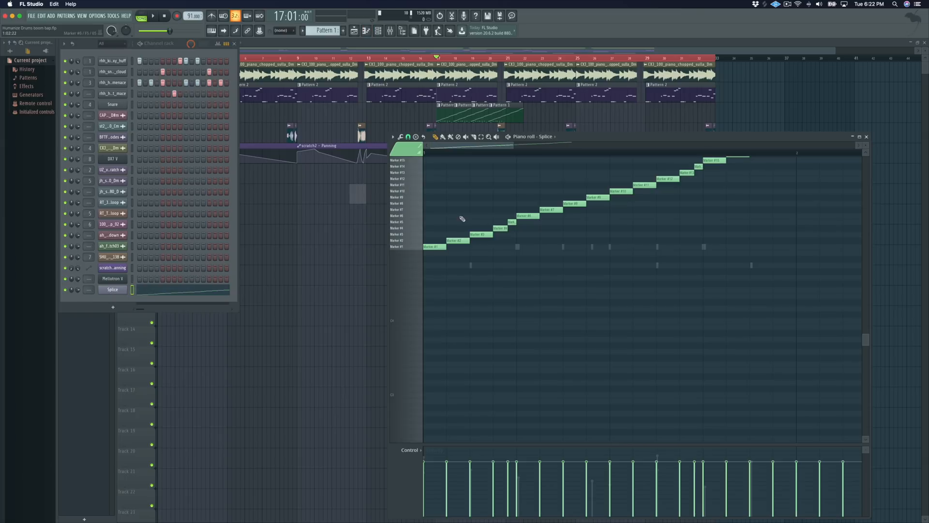
scroll(462, 213, down, 8)
scroll(461, 212, up, 15)
scroll(462, 213, down, 5)
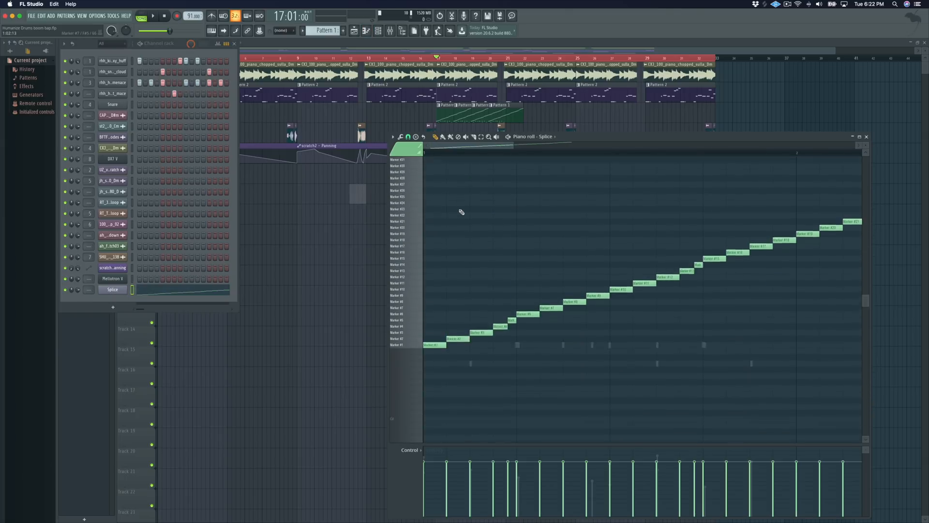
scroll(462, 212, down, 2)
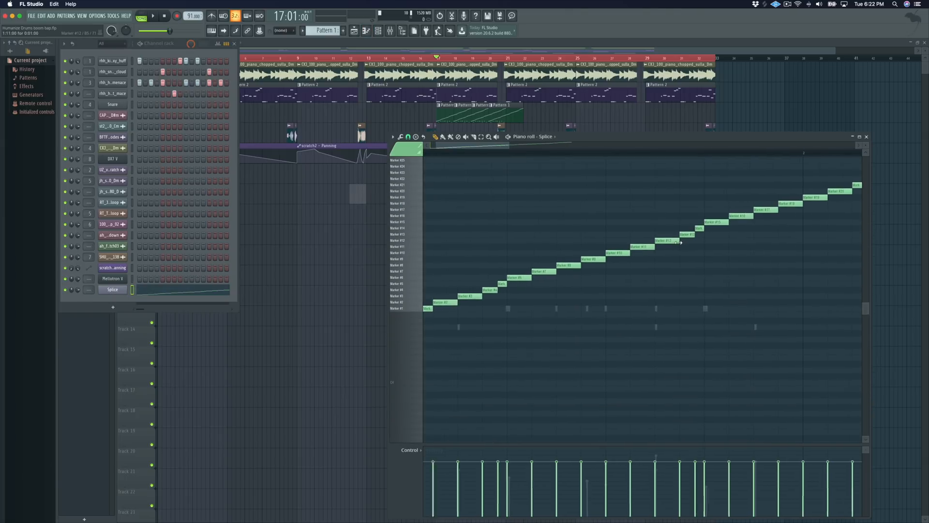
scroll(679, 242, up, 2)
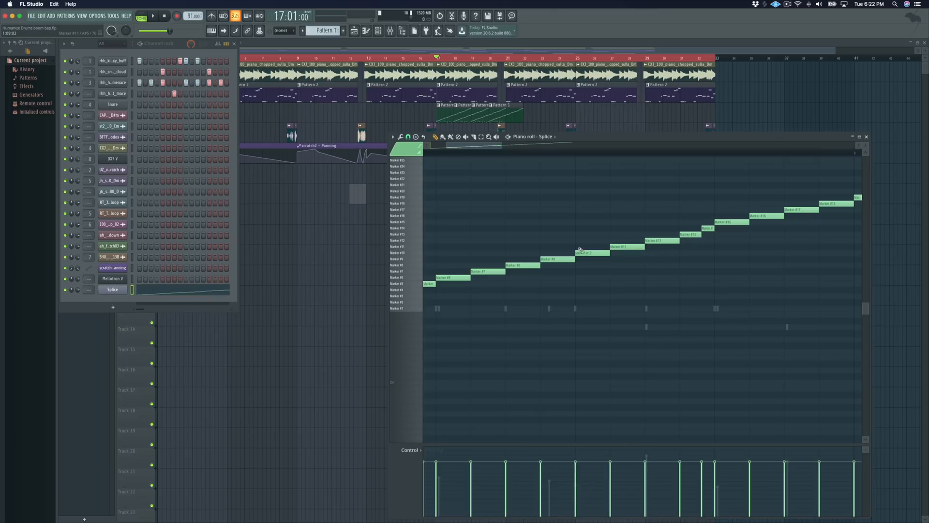
scroll(580, 250, down, 2)
scroll(606, 249, up, 1)
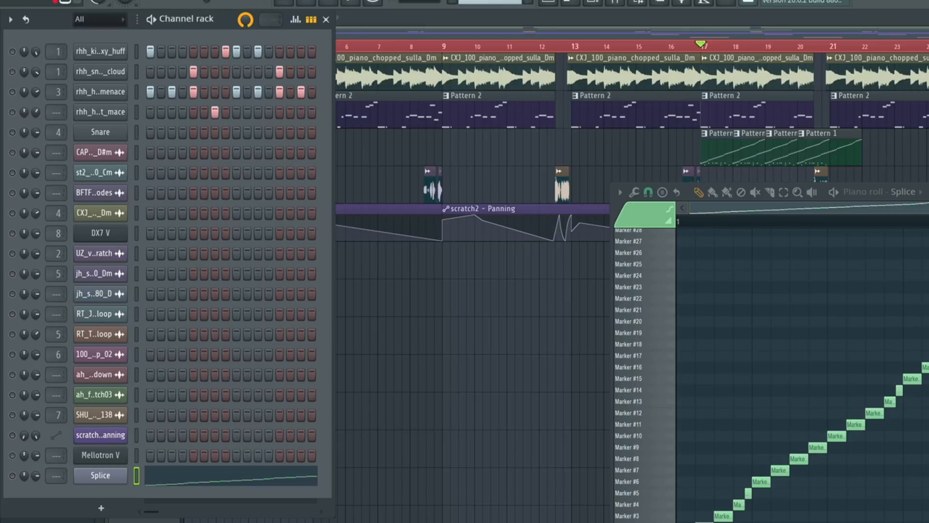
Step: Solo the sliced hi-hat loop's channel and audition it
right_click(13, 475)
right_click(13, 476)
key(space)
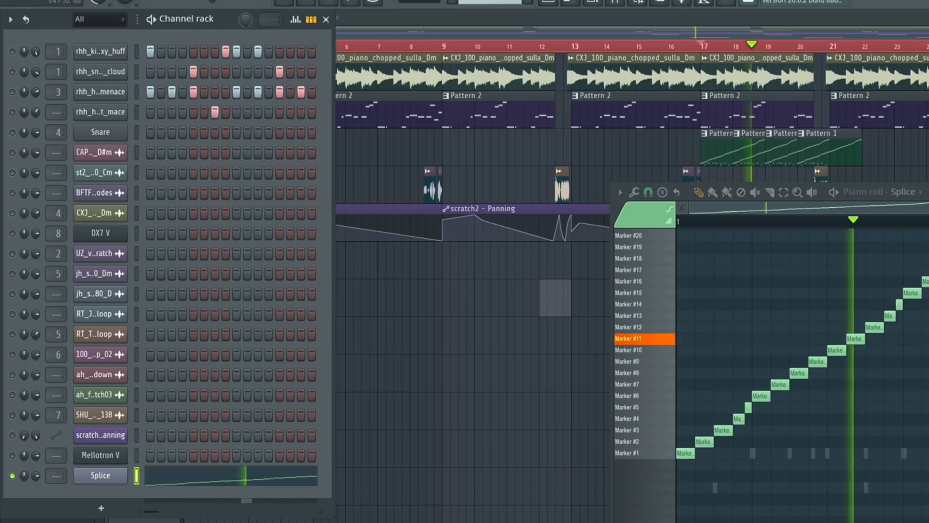
key(space)
Step: Start saving the sliced loop's score in FL Studio 20's Contents/Resources/FL/Data/Patches/Scores/Quantization/User folder, and open its file name for editing
scroll(825, 461, up, 4)
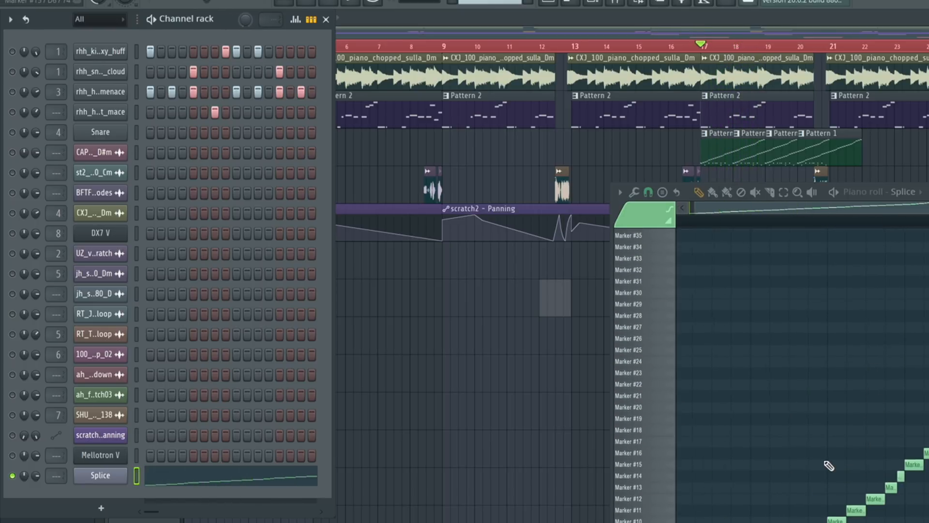
click(619, 192)
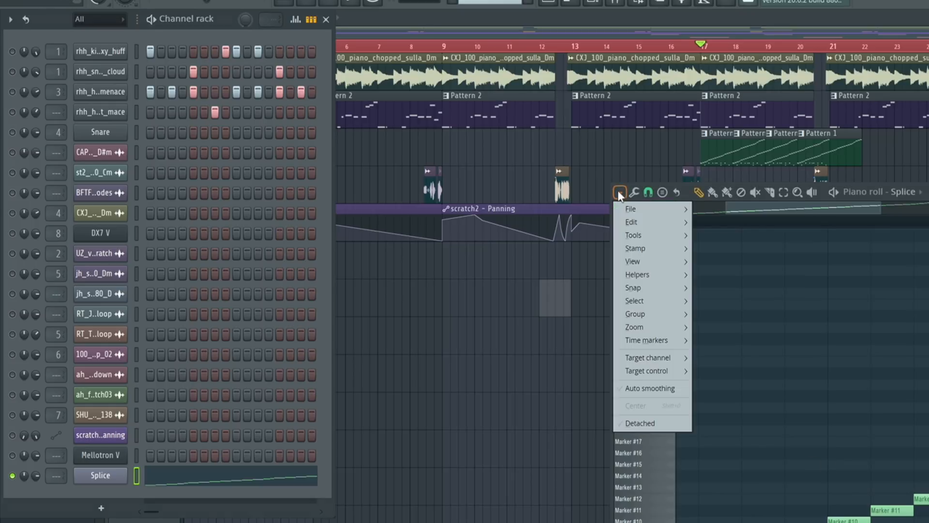
mouse_move(629, 203)
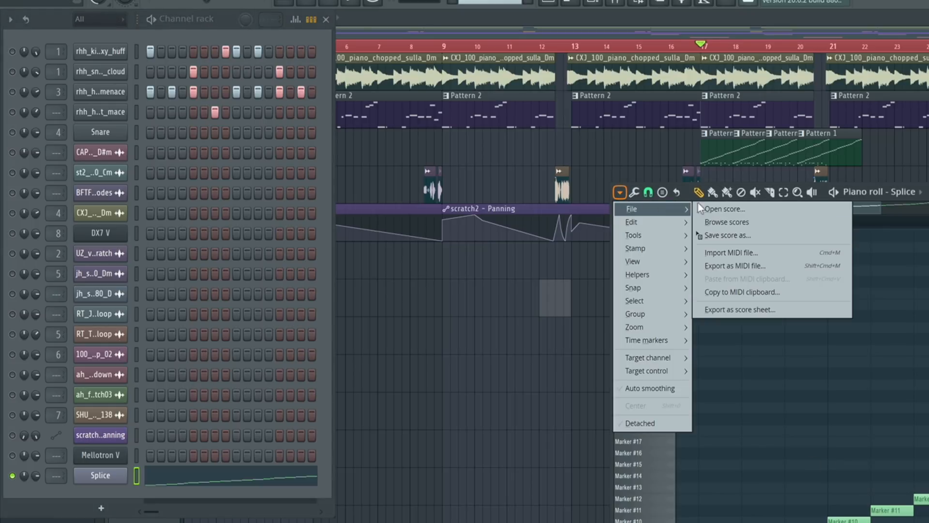
click(741, 231)
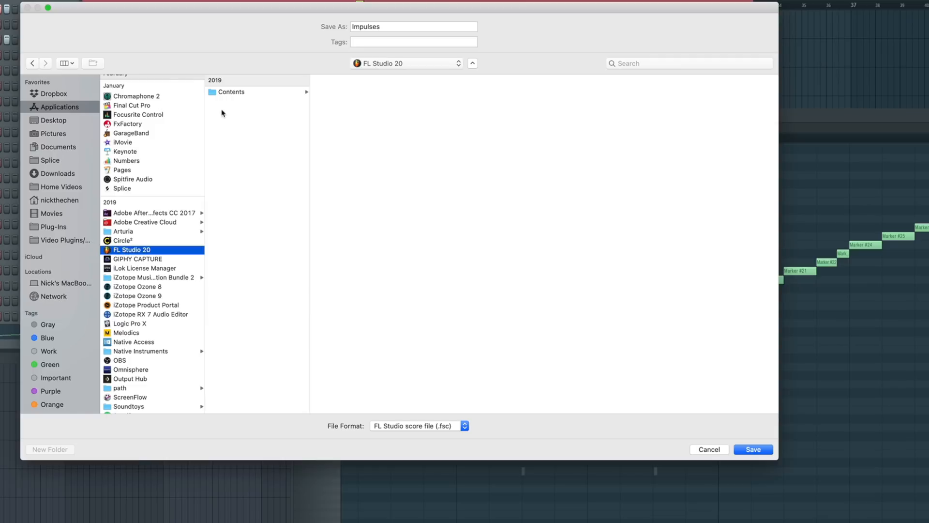
click(225, 92)
click(338, 138)
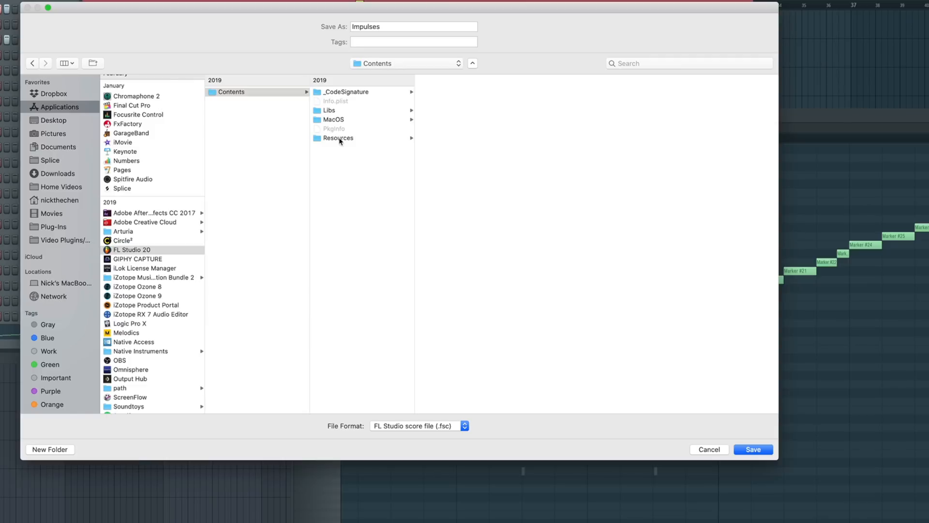
click(440, 93)
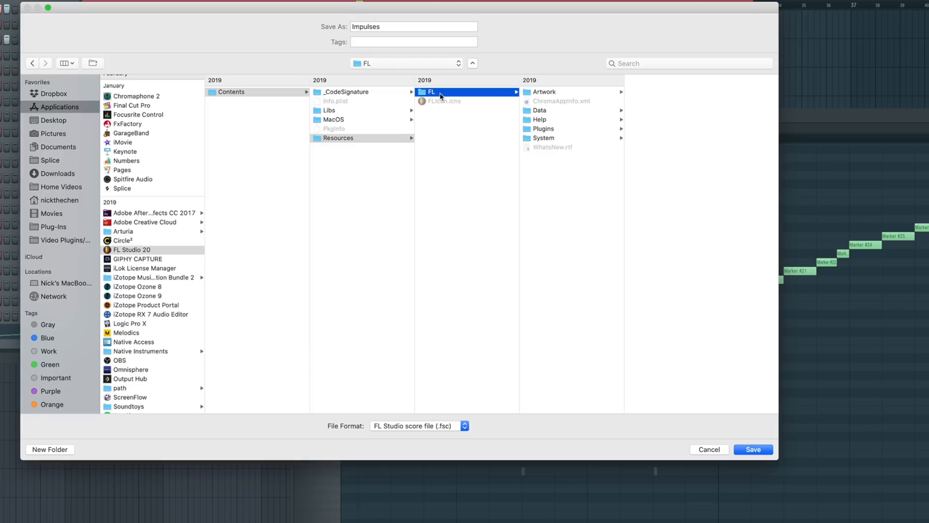
click(566, 112)
click(664, 110)
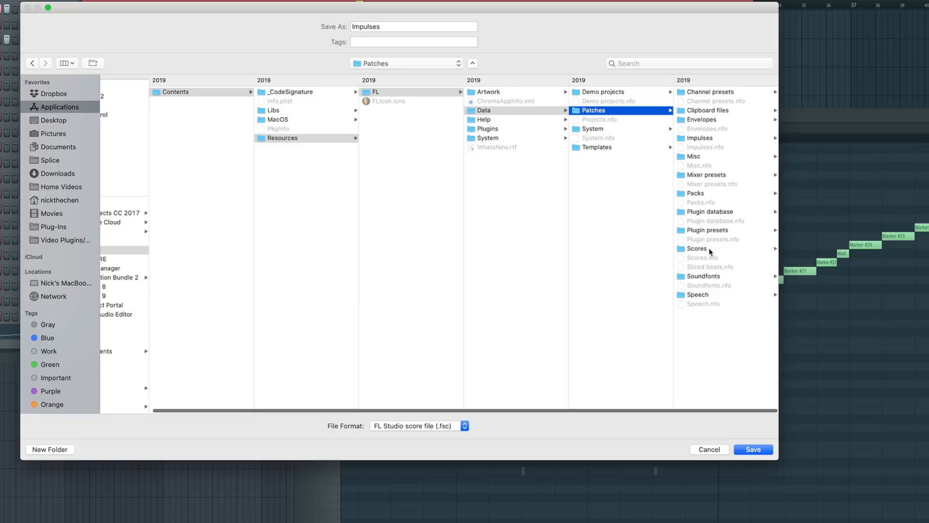
click(710, 249)
click(733, 93)
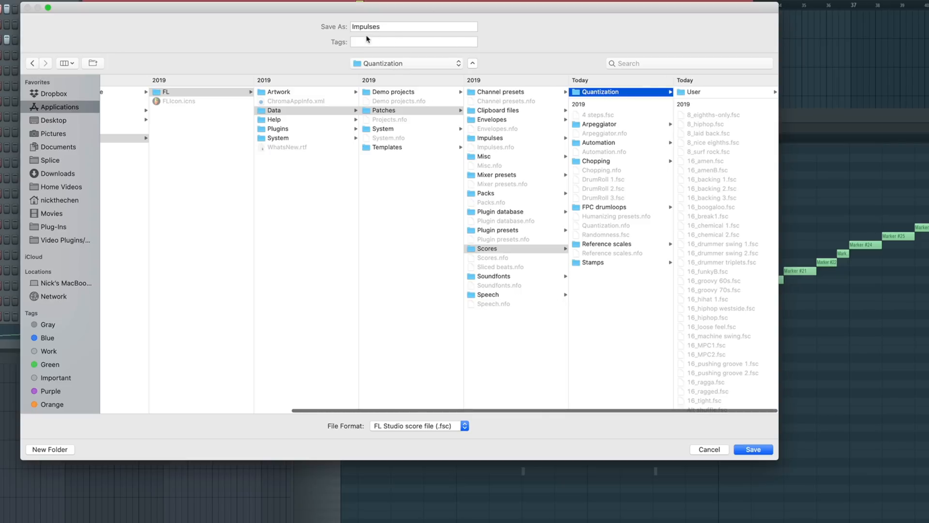
click(726, 96)
click(398, 24)
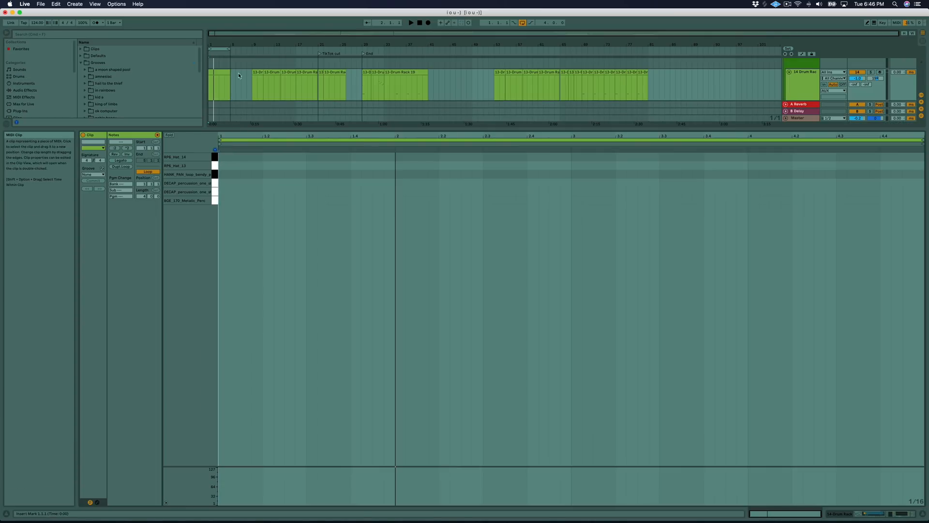
Step: Switch to Ableton Live and duplicate the RP6_Hat_14 note in sixteenths up to the start of bar 3 in the opening drum clip
click(211, 83)
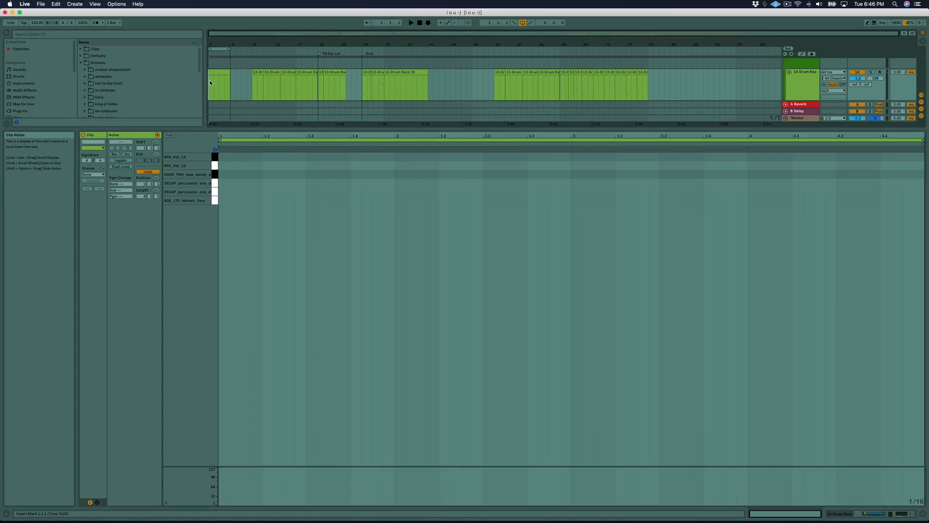
key(space)
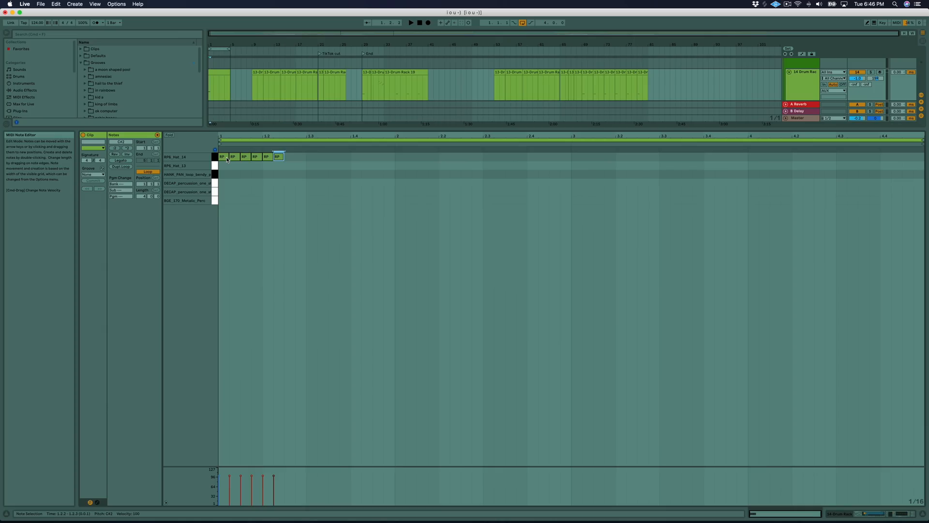
key(super+d)
key(super+d)
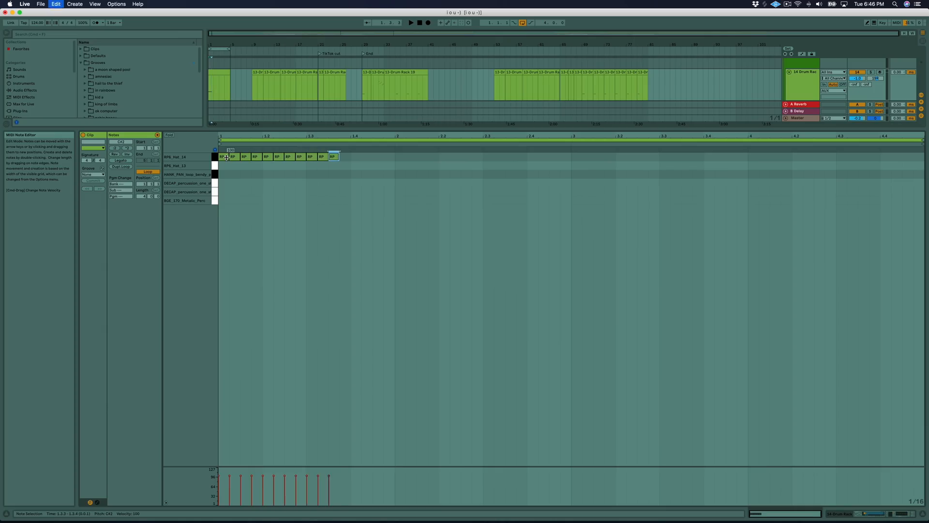
key(super+d)
key(super+d)
key(super+d)
key(super+d)
key(super+d)
key(super+d)
key(super+d)
key(super+d)
key(super+d)
key(super+d)
key(super+d)
key(super+d)
key(super+d)
key(super+d)
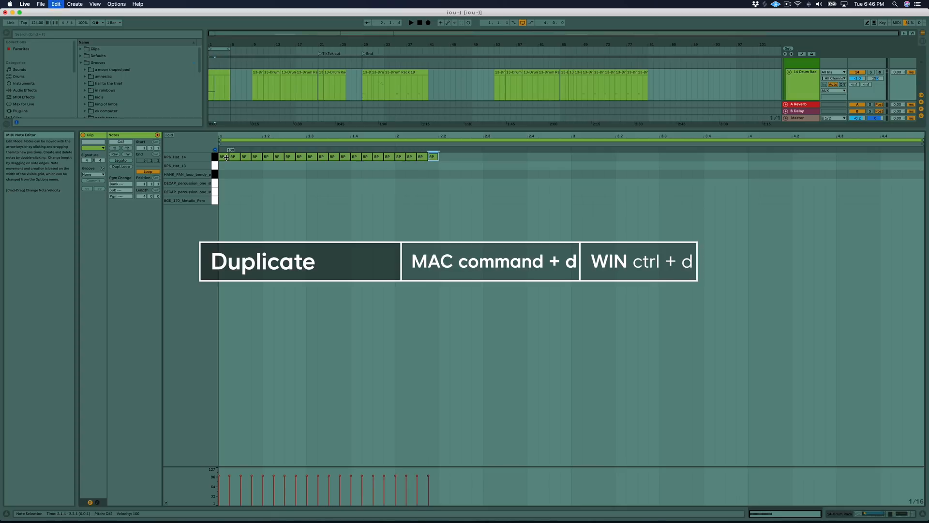
key(super+d)
key(super+d)
key(super+d)
key(super+d)
key(super+d)
key(super+d)
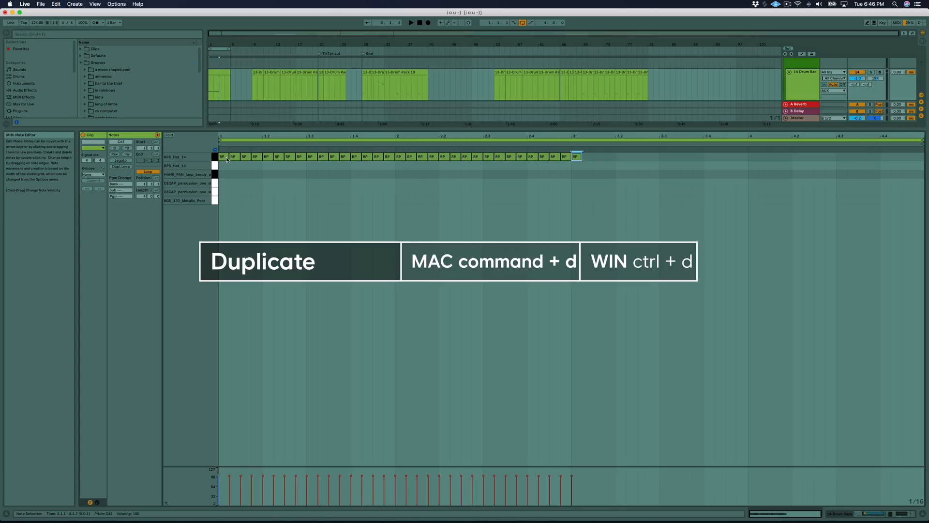
Step: Audition the repeated RP6_Hat_14 notes and delete all of them except the first
key(space)
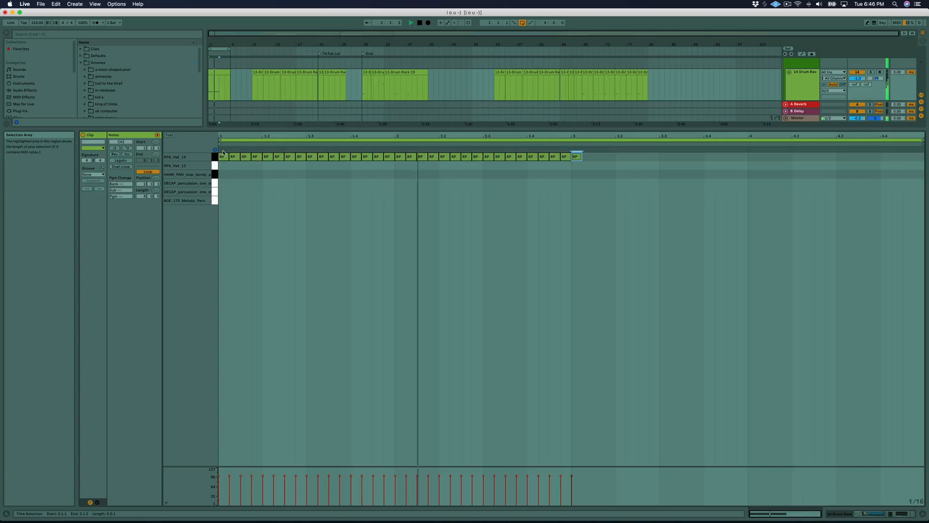
key(space)
drag(613, 162, 228, 167)
key(Delete)
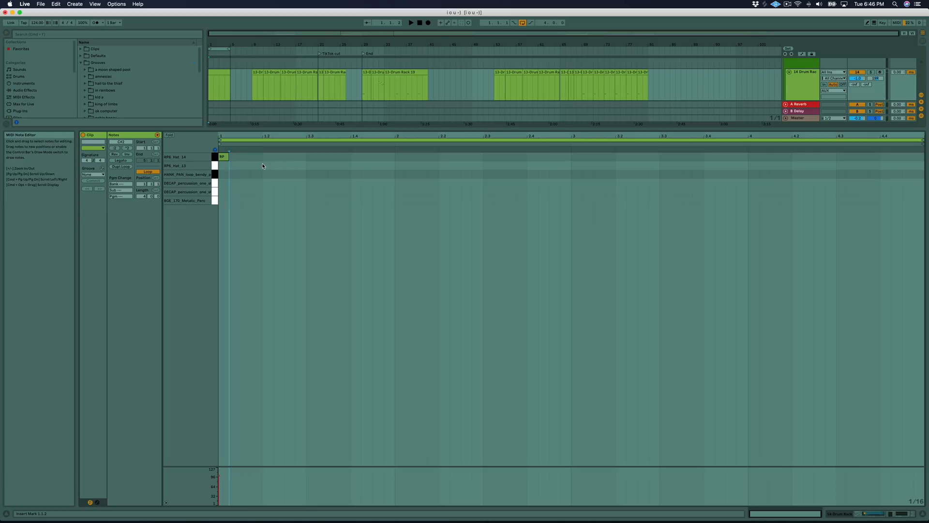
Step: Add sixteenth notes after the first hit that alternate between RP6_Hat_13 and RP6_Hat_14
double_click(233, 167)
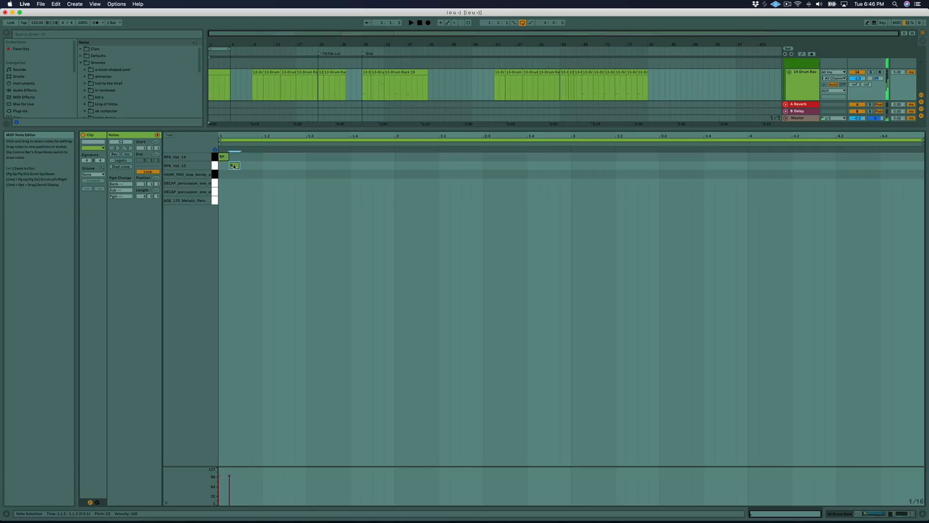
double_click(245, 157)
click(256, 162)
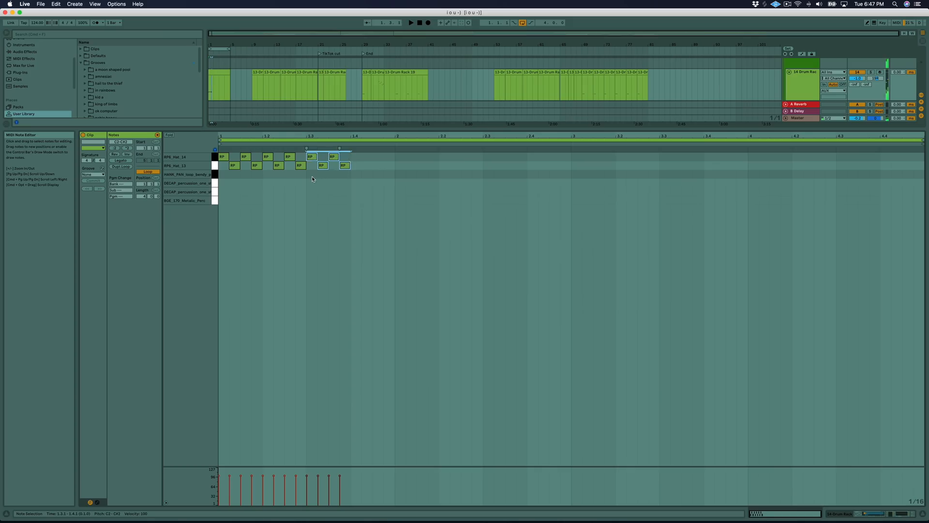
Step: Duplicate the four-note alternating hat group until it fills the four-bar clip, and play it
key(super+d)
key(super+d)
key(super+d)
key(super+d)
key(super+d)
key(super+d)
key(super+d)
key(super+d)
key(super+d)
key(super+d)
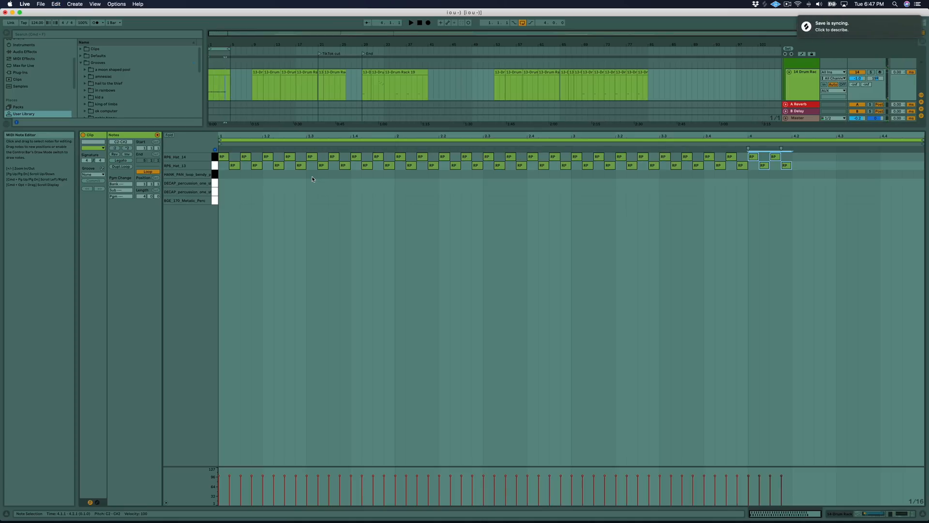
key(super+d)
key(super+d)
key(super+d)
key(space)
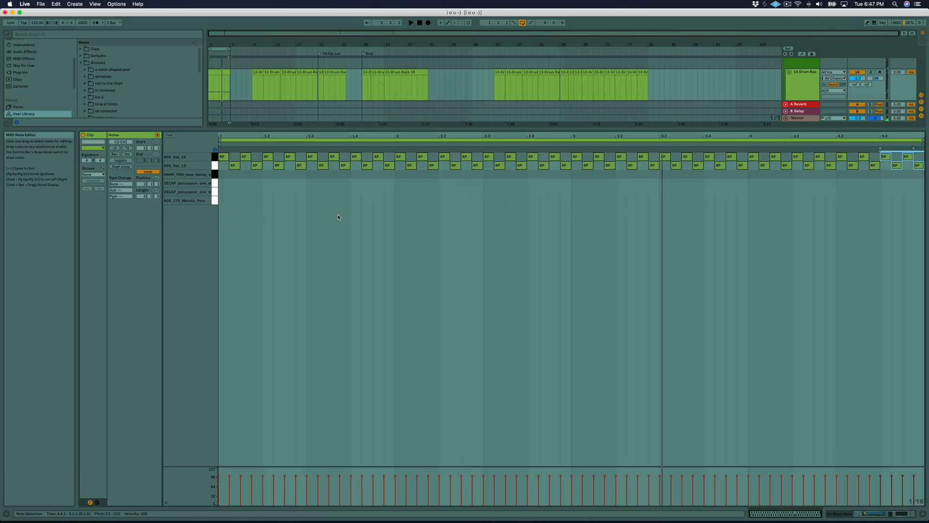
Step: Check the note Quantize settings without applying them, and show the Groove Pool at a larger height
key(super+shift+u)
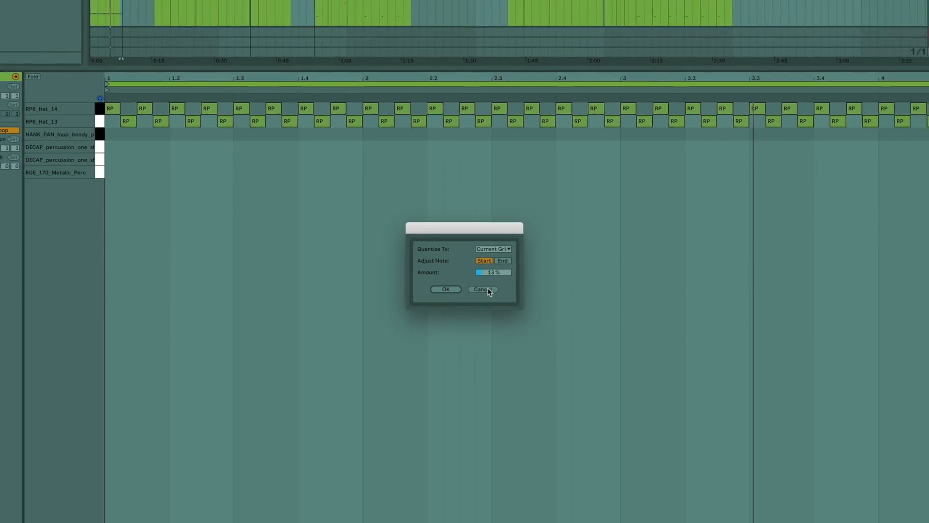
click(496, 307)
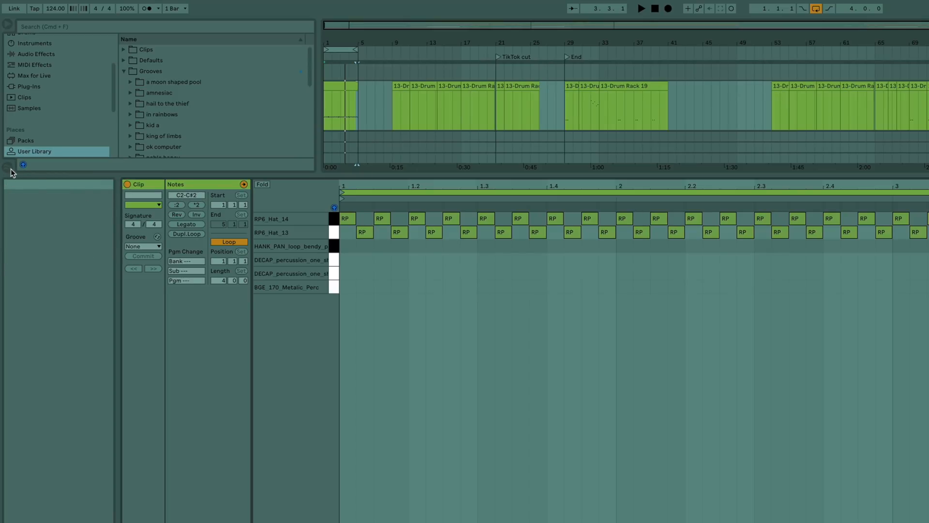
click(8, 167)
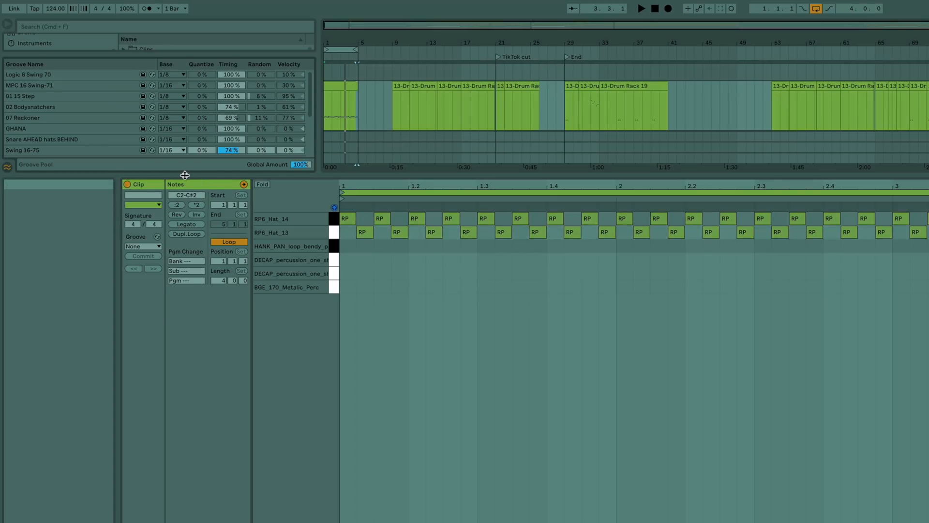
drag(185, 175, 131, 520)
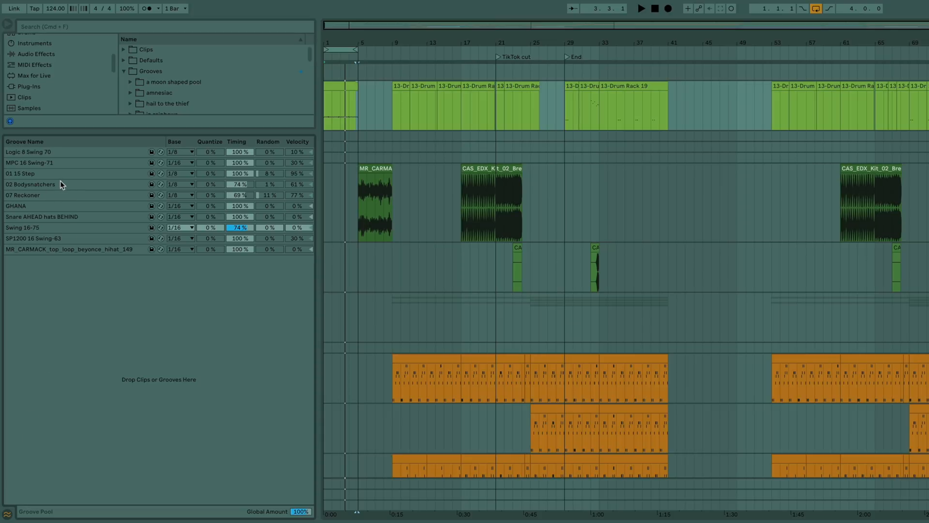
Step: Search the browser for "groove", add Swing 16-65 to the Groove Pool, and apply it to the opening drum clip
key(super+f)
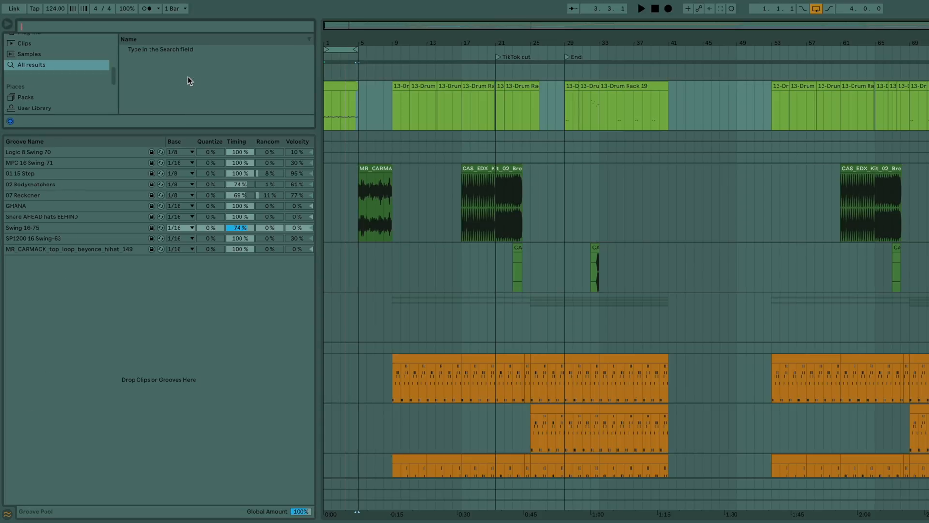
text(groove)
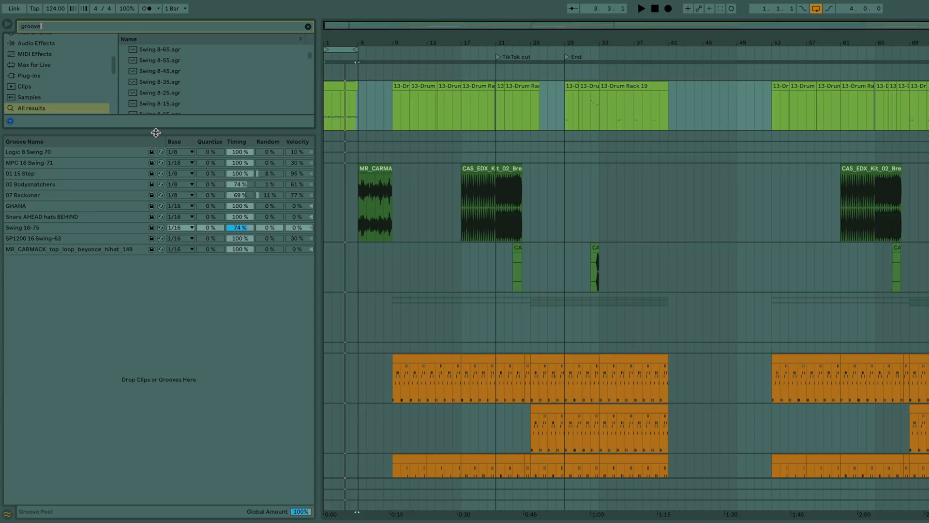
drag(155, 132, 116, 287)
scroll(164, 164, down, 5)
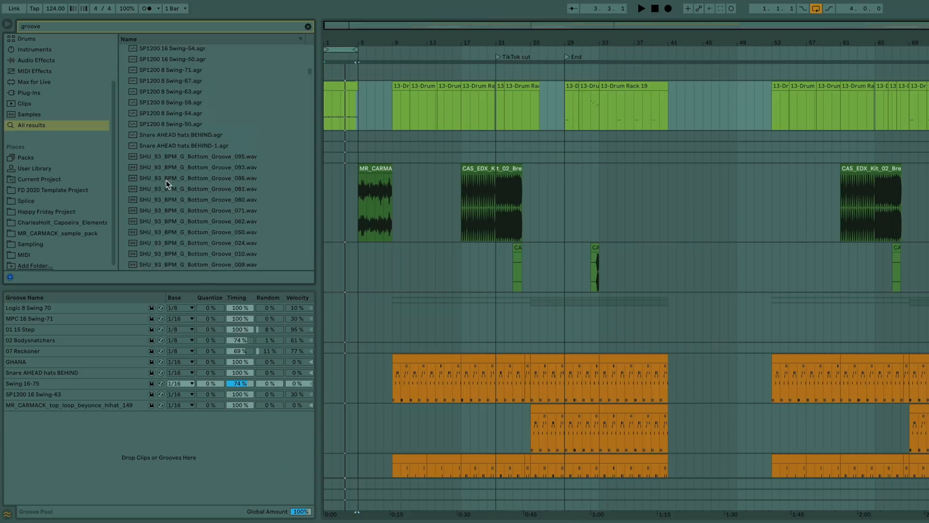
scroll(167, 180, up, 5)
scroll(179, 111, down, 5)
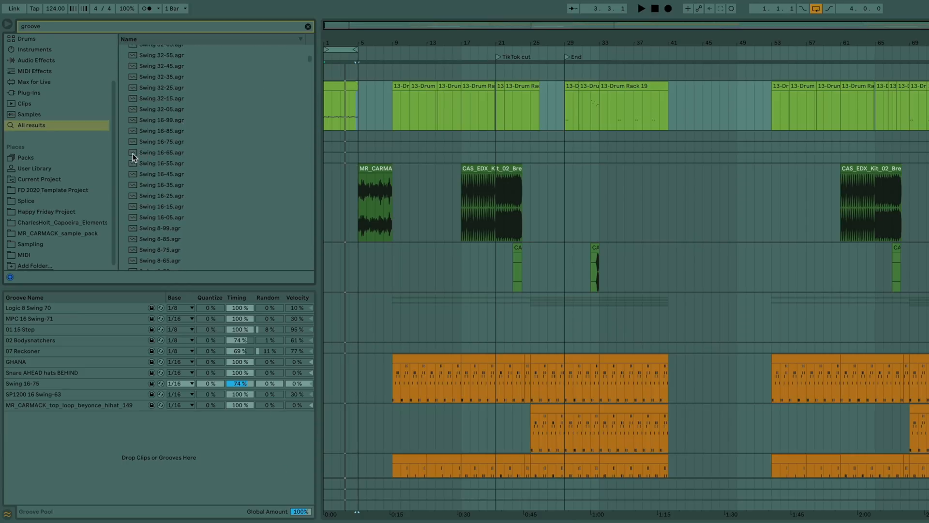
drag(143, 153, 163, 444)
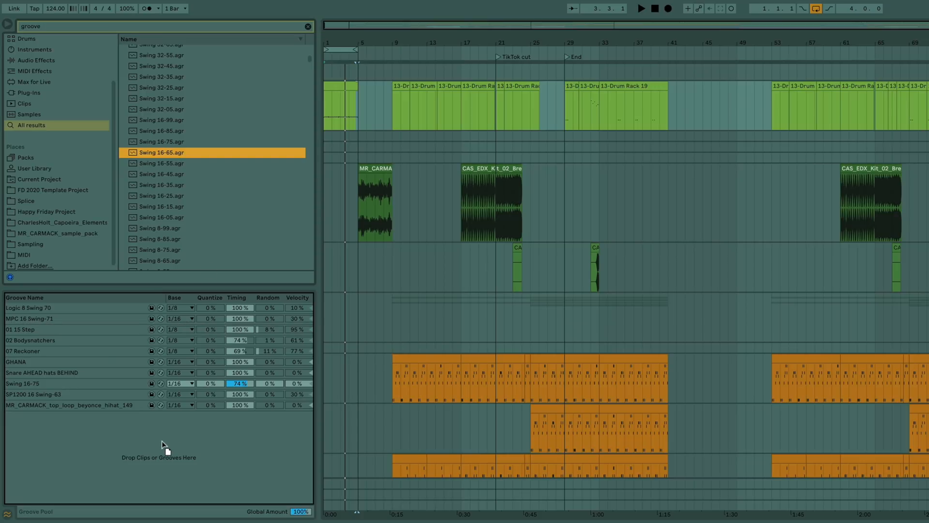
drag(318, 433, 338, 86)
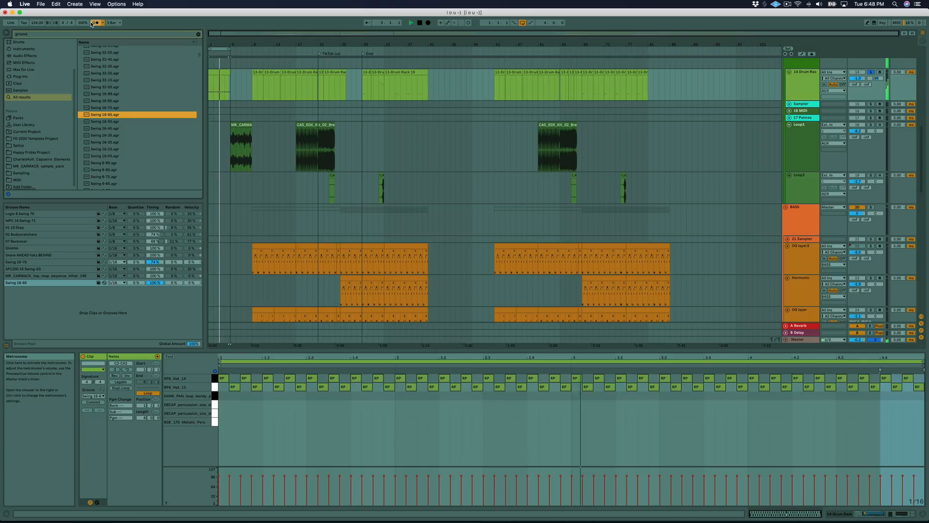
Step: Try removing the Swing 16-65 groove and committing it to the hat clip, undoing each change
key(Delete)
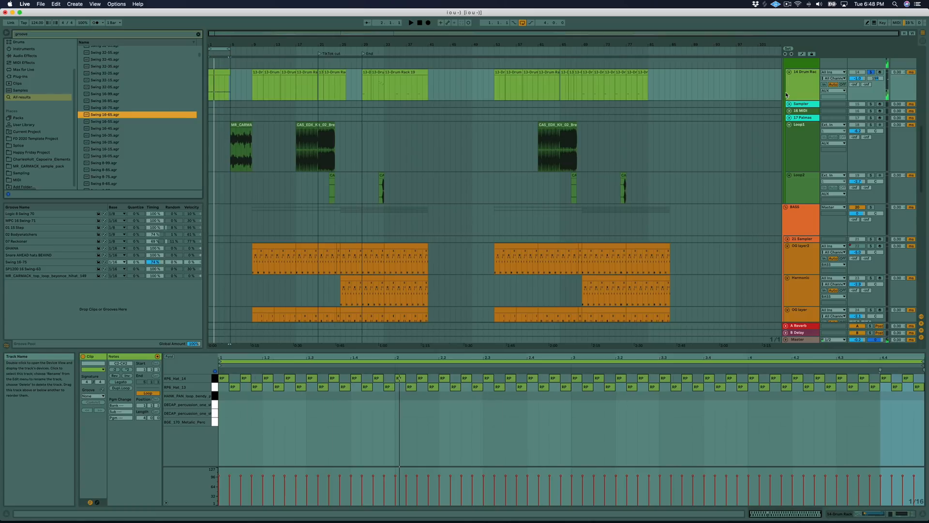
key(super+z)
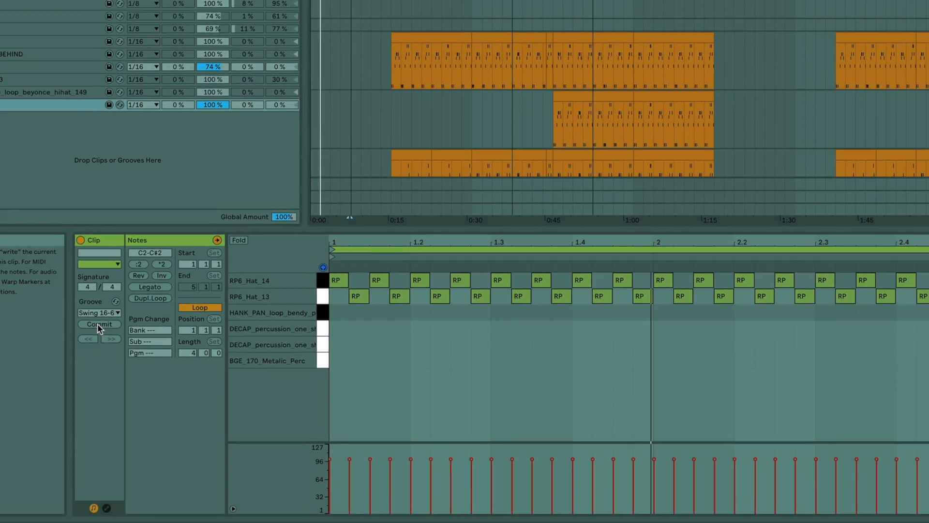
click(97, 323)
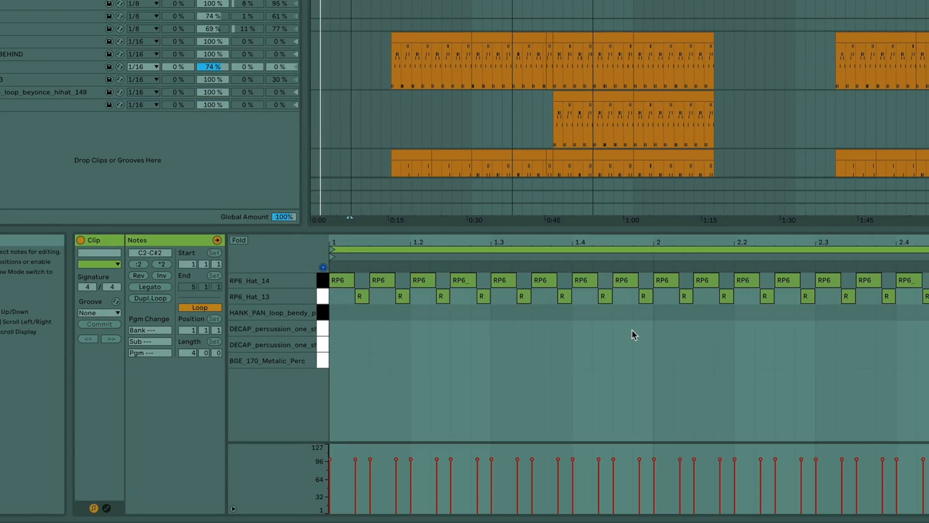
key(super+z)
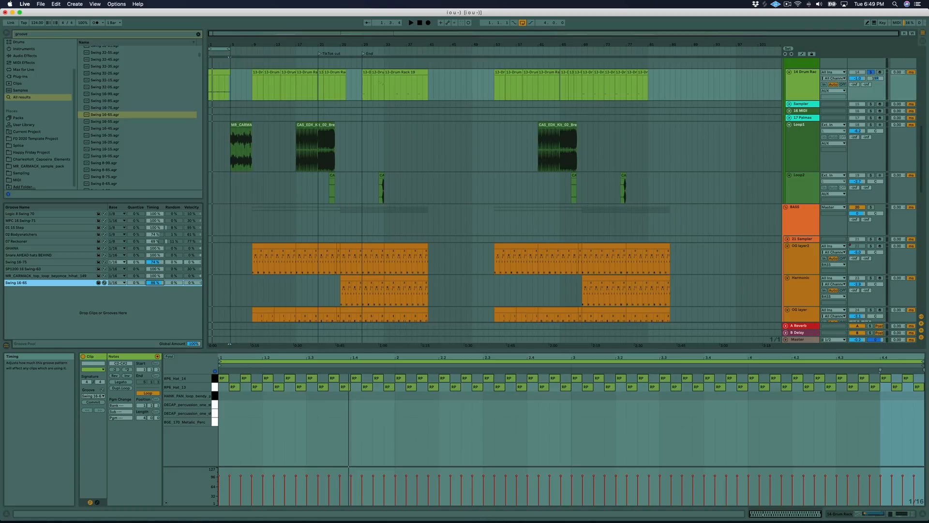
Step: Adjust the timing amount of the Swing 16-65 groove and audition the hat clip
drag(159, 284, 159, 274)
key(space)
key(space)
key(space)
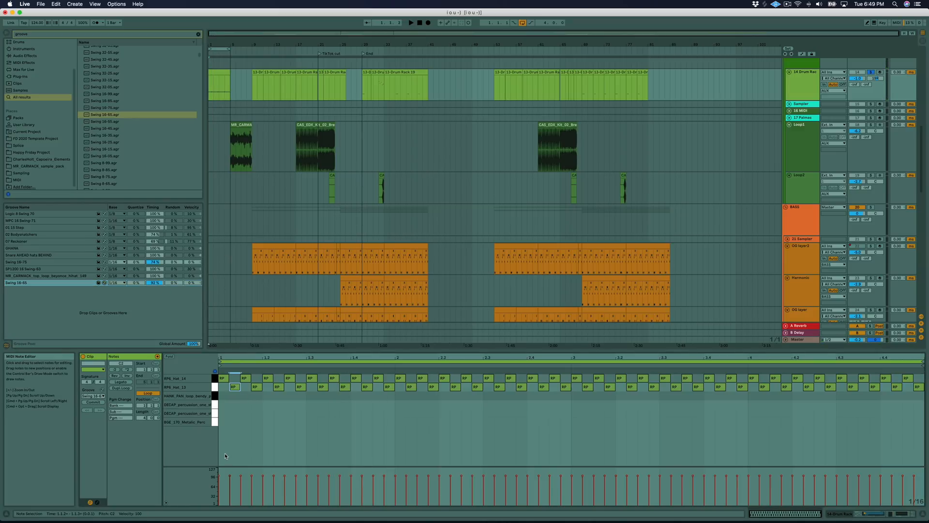
Step: Draw varied, lower velocities for the hat notes across the first bar in Draw Mode and audition the clip
click(234, 387)
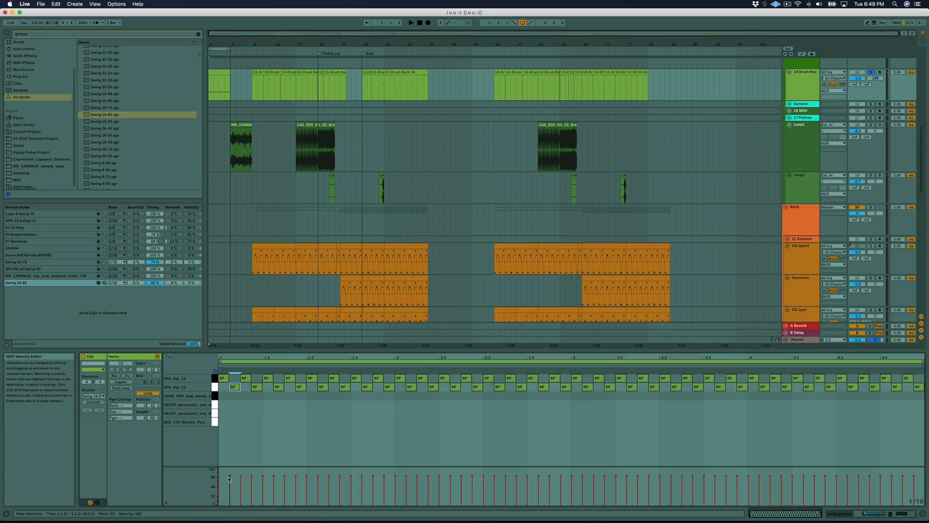
key(b)
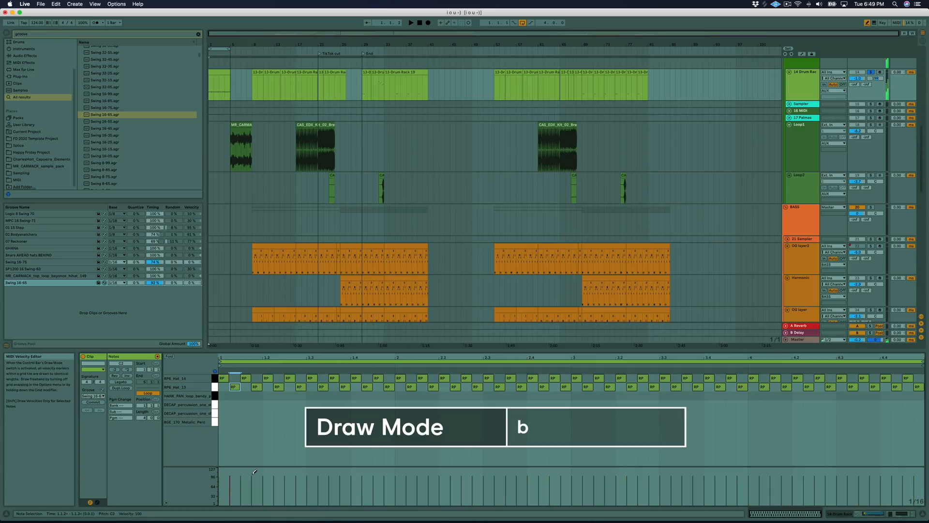
drag(253, 476, 238, 480)
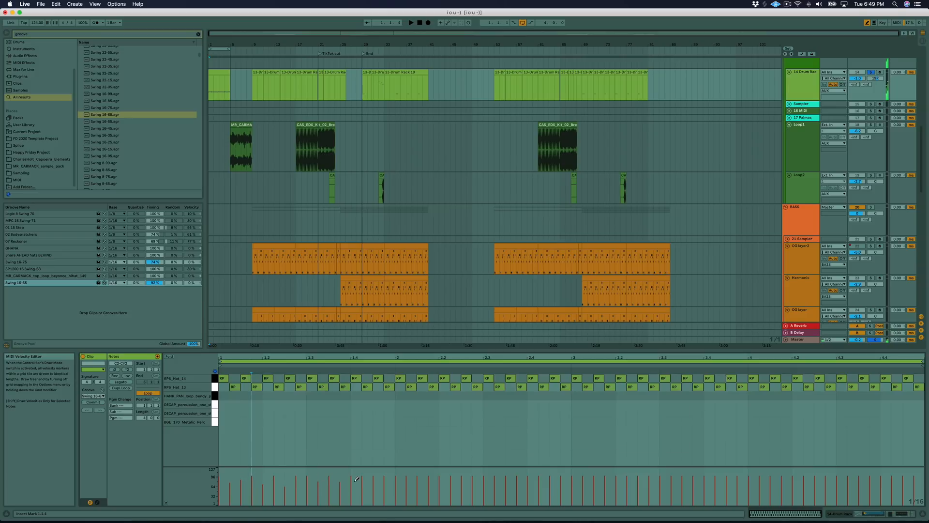
key(space)
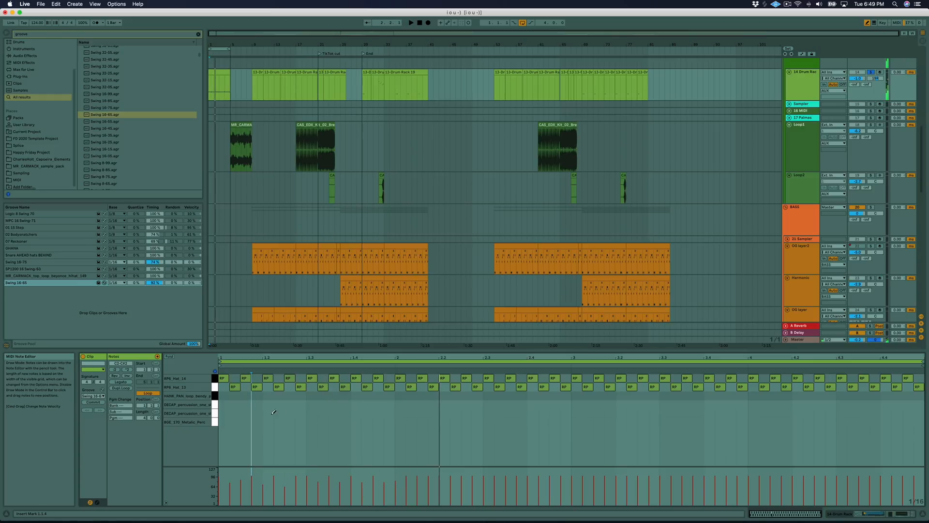
key(b)
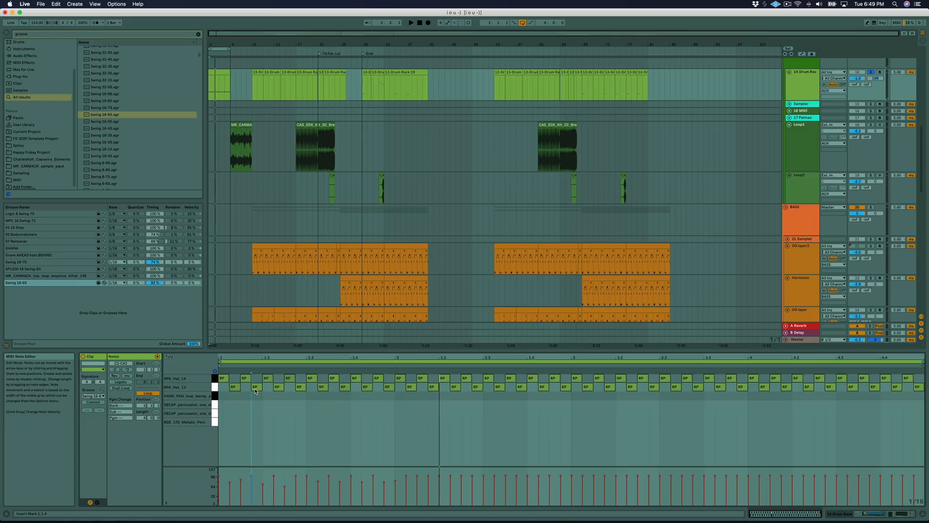
Step: Nudge the first two RP6_Hat_13 notes slightly late off the grid and audition the timing
click(236, 389)
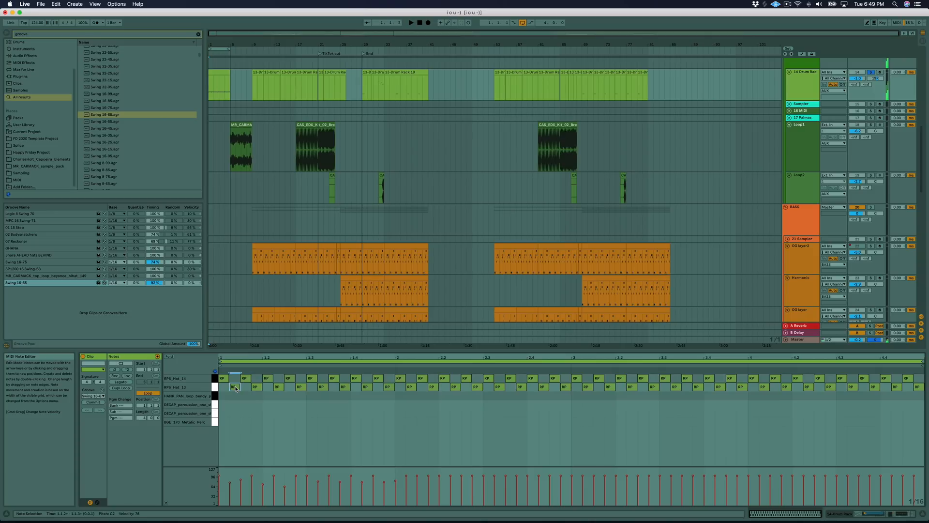
drag(236, 388, 238, 389)
key(space)
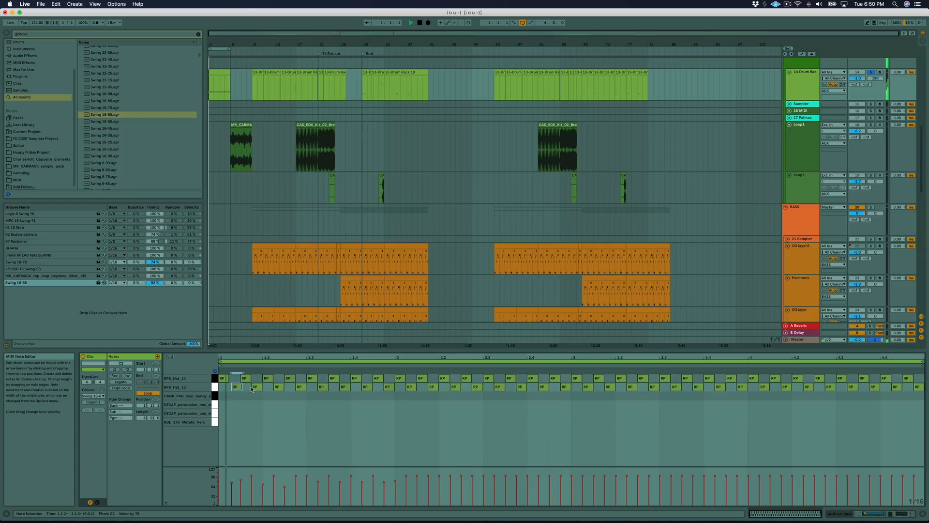
click(258, 387)
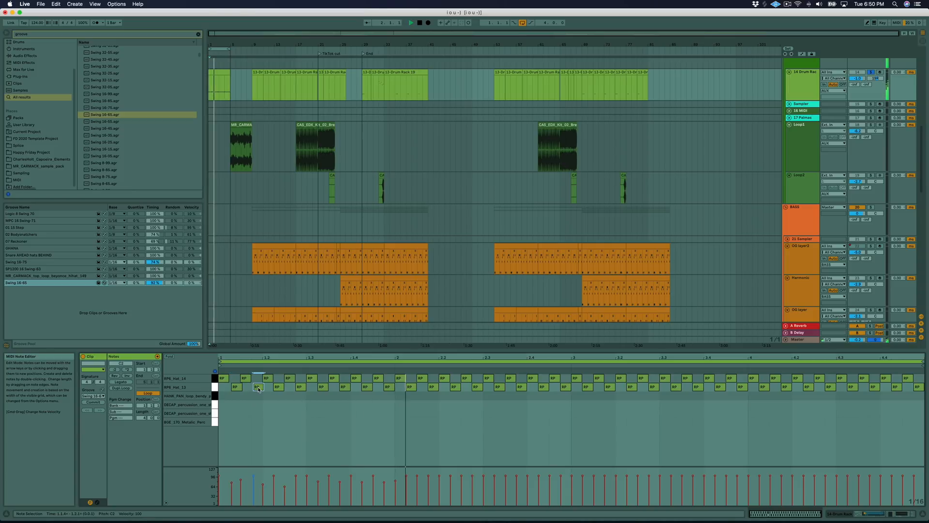
Step: Look through the groove files in the browser's "groove" search results
scroll(203, 233, down, 15)
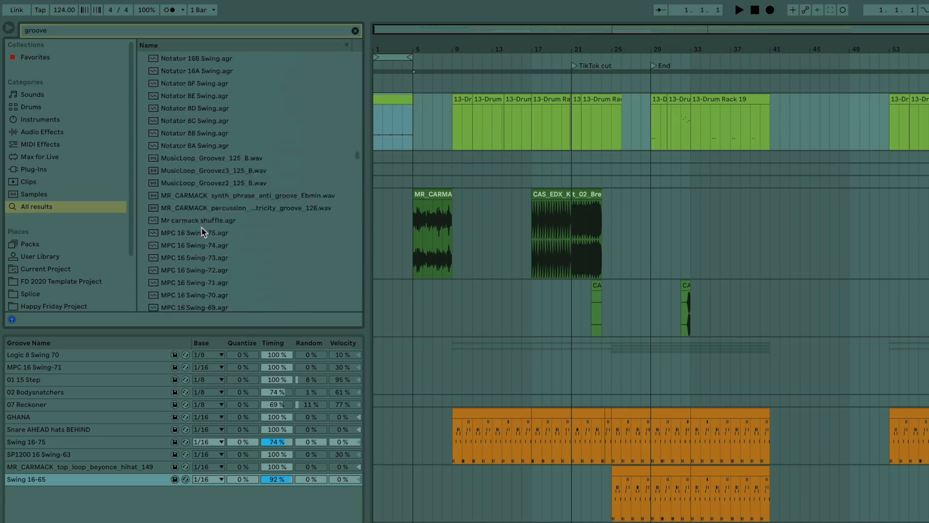
scroll(203, 233, down, 15)
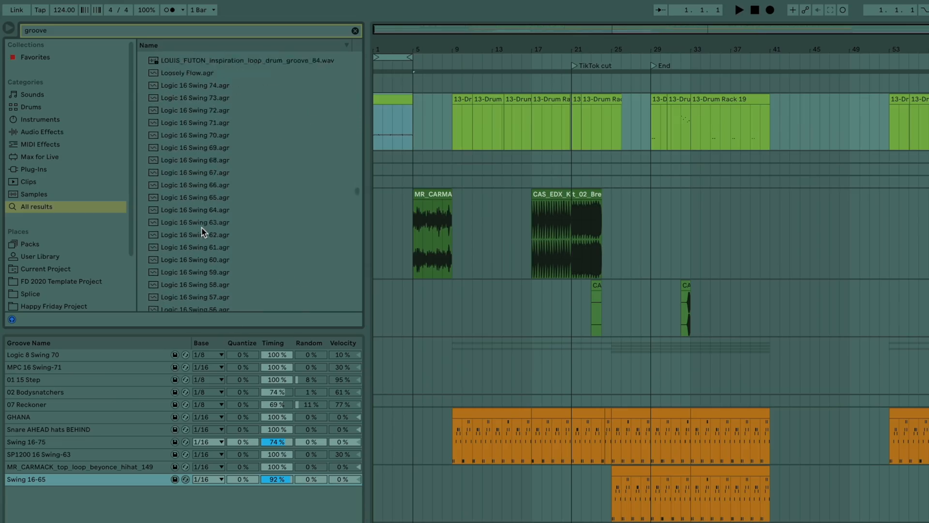
scroll(189, 109, down, 15)
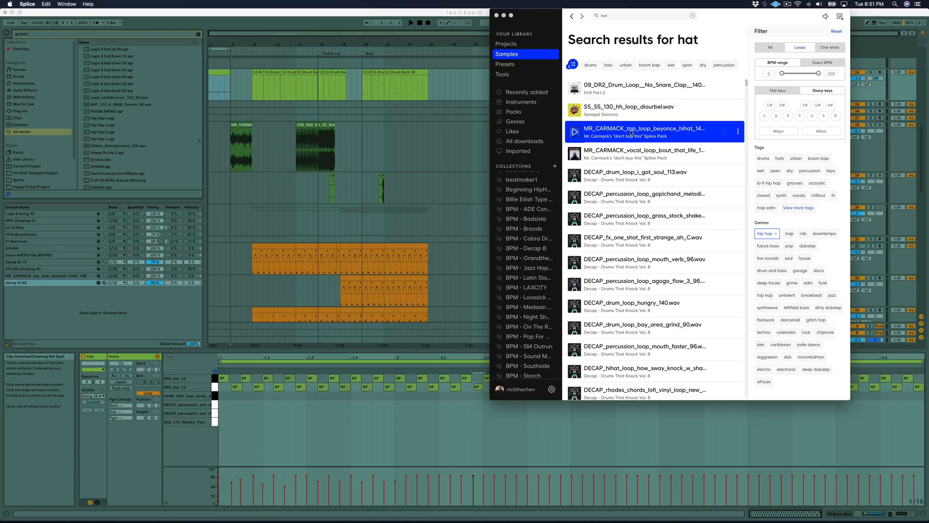
Step: Place the MR_CARMACK_top_loop_beyonce_hihat_149 loop from Splice on the Loop1 track at bar 5 and extract its groove into the Groove Pool
drag(656, 133, 235, 130)
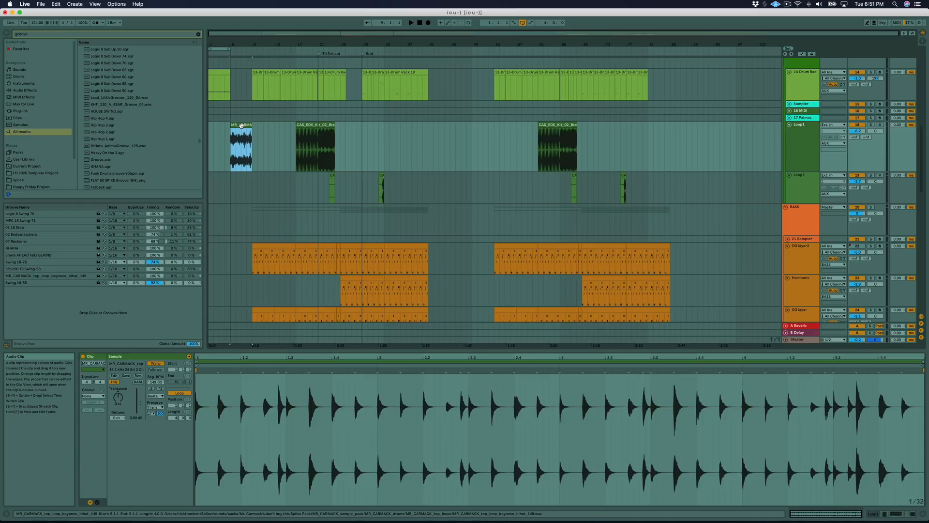
drag(241, 126, 97, 319)
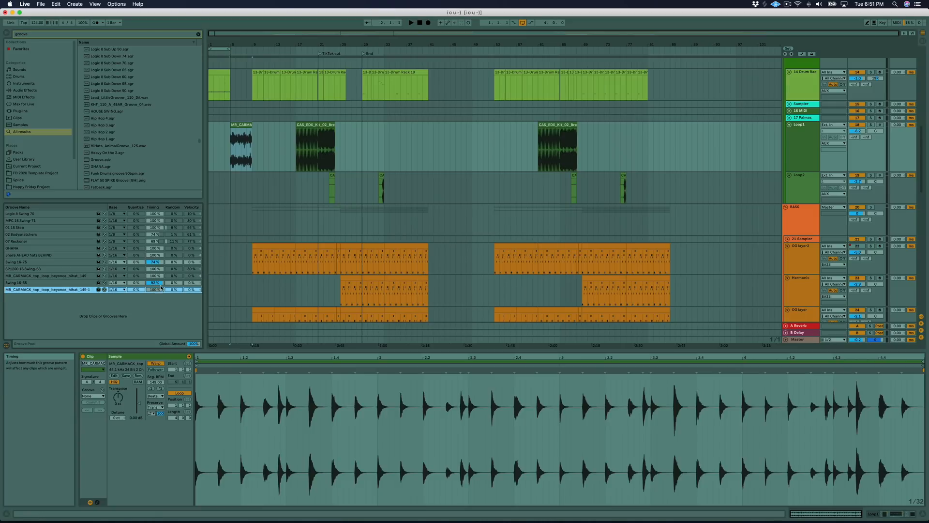
Step: Apply the extracted groove MR CARMACK top loop beyonce hihat 149-1 to the opening hat clip and audition it
click(219, 86)
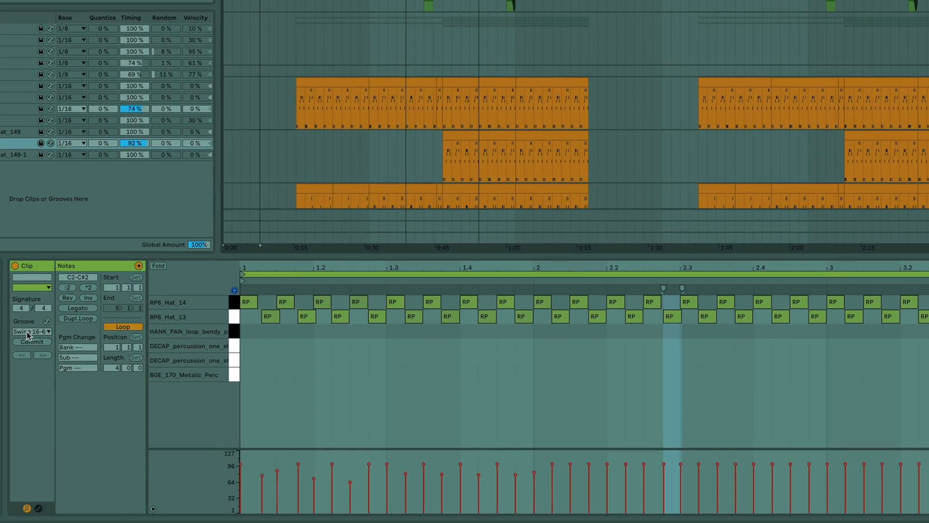
click(87, 396)
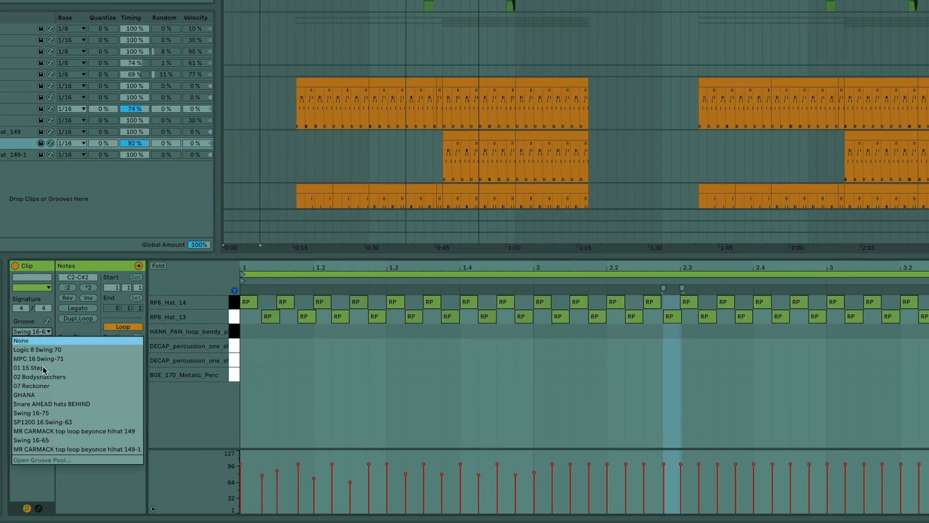
click(47, 449)
key(space)
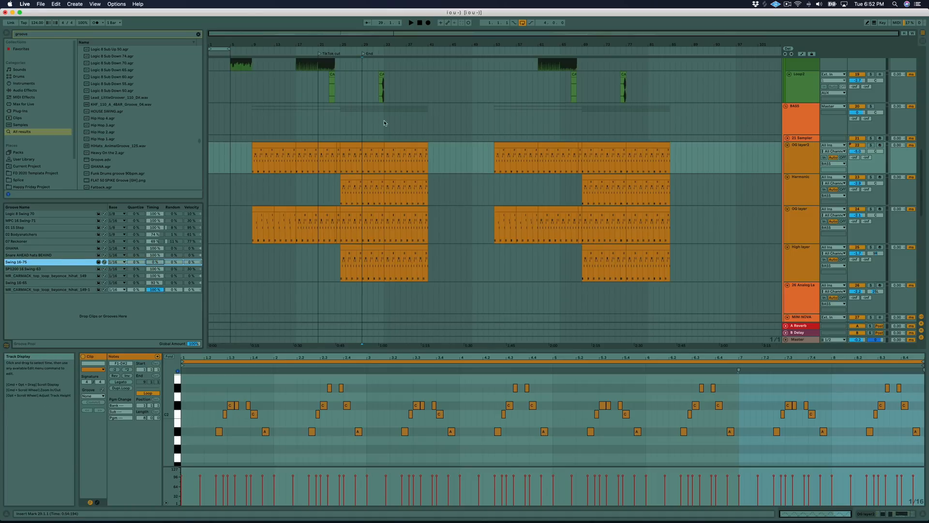
Step: Commit the Swing 16-75 groove to the notes of the Harmonic bass clip and audition it
click(363, 156)
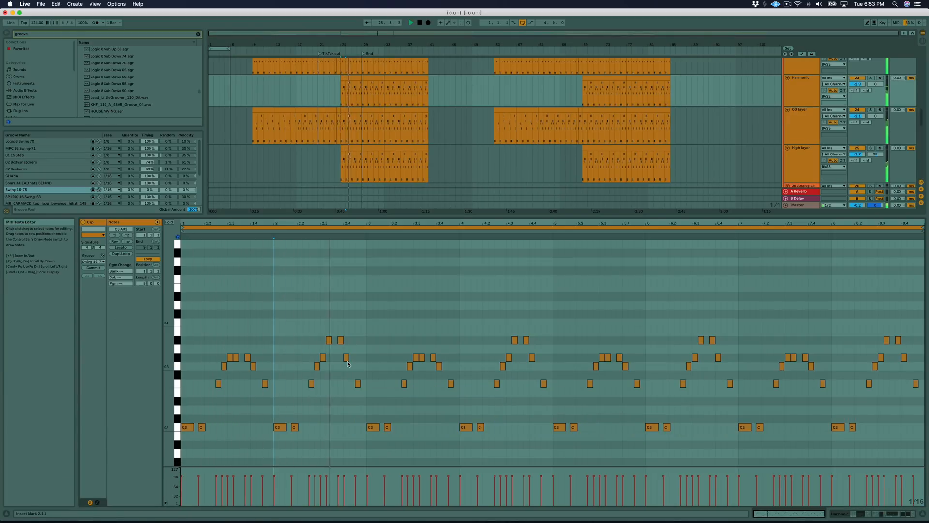
scroll(348, 363, up, 6)
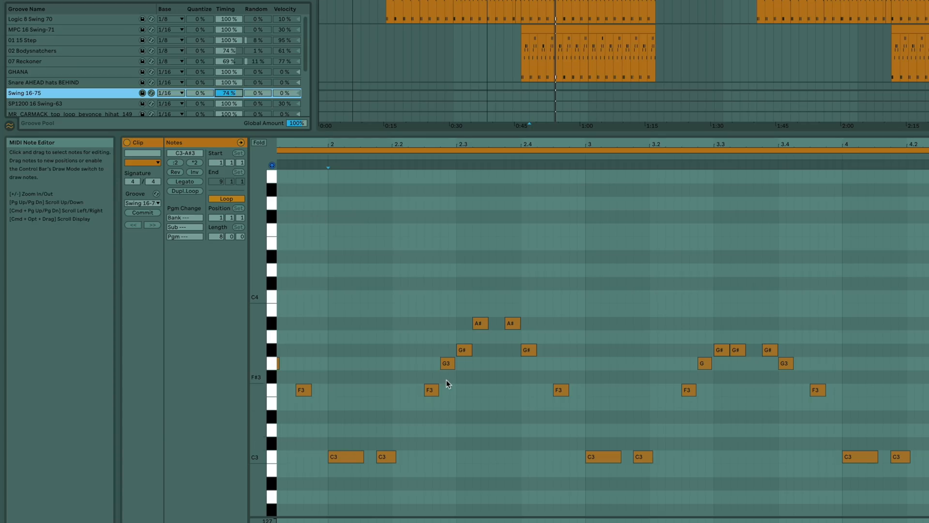
scroll(447, 379, up, 3)
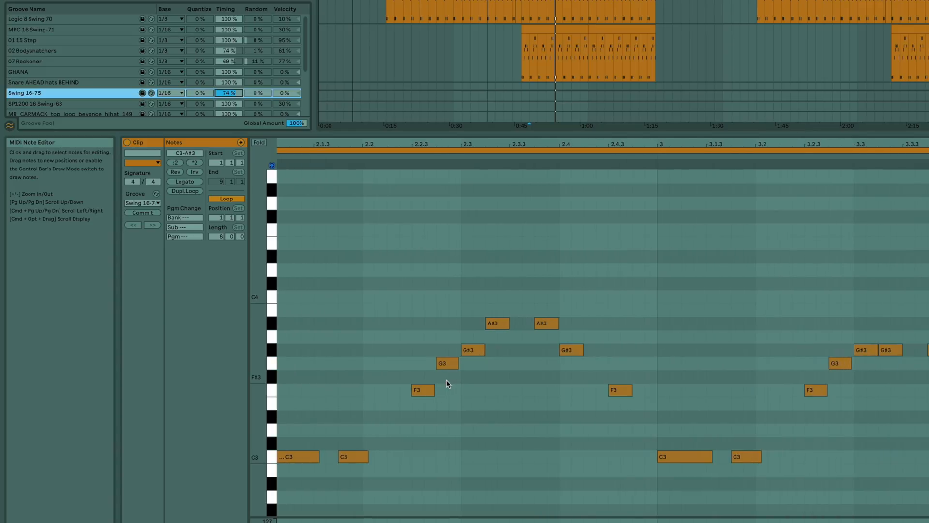
click(146, 215)
key(space)
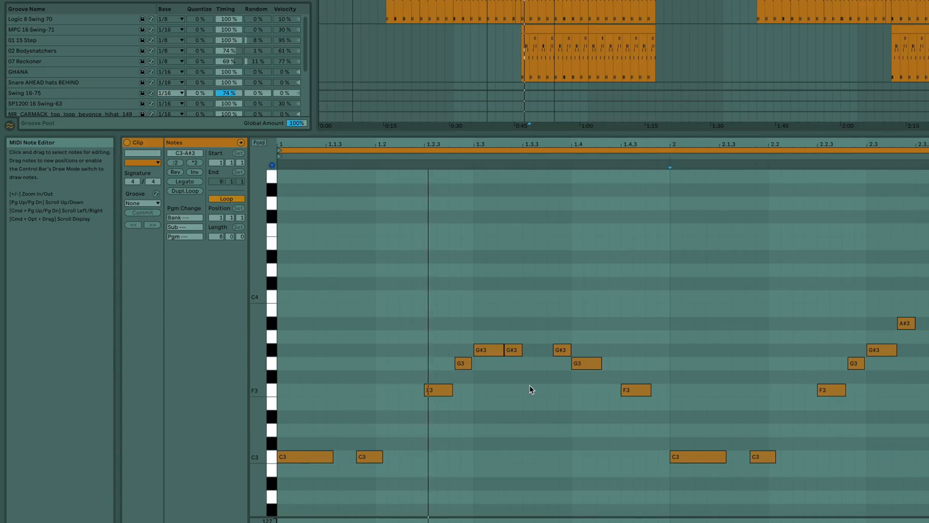